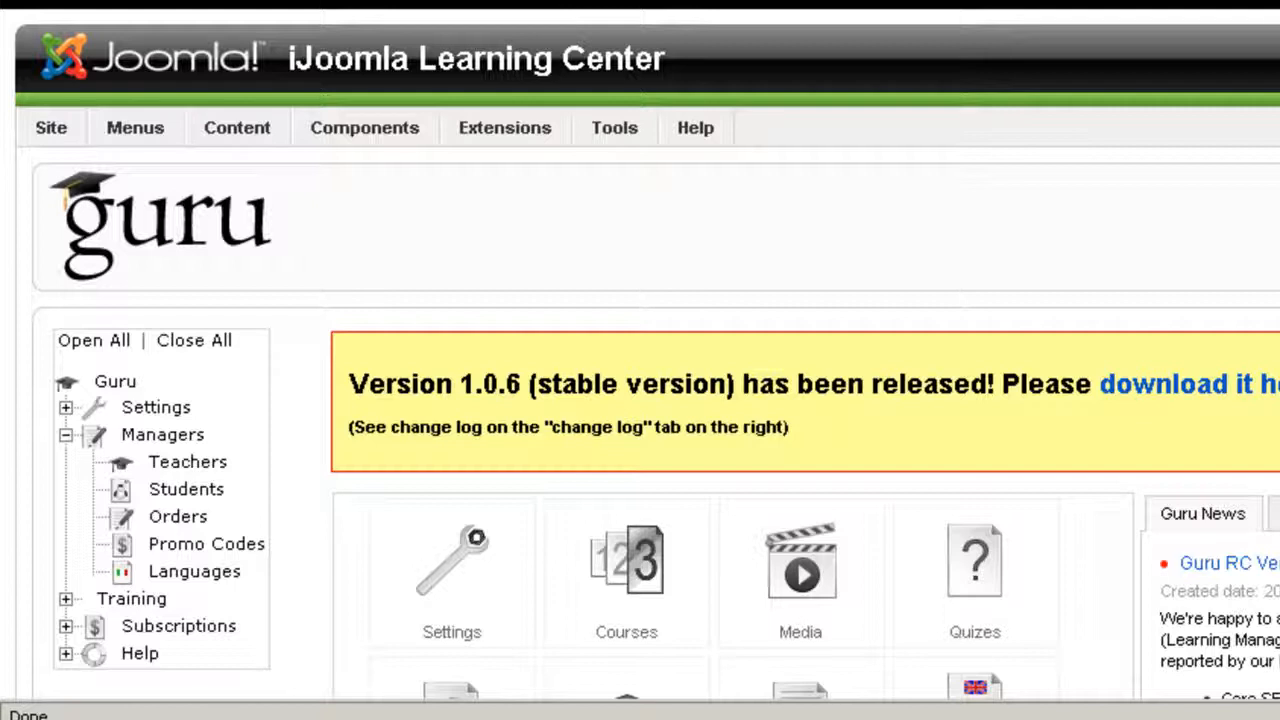
- Collapse the Managers branch of the Guru tree and open Courses from the Training branch
scroll(640, 360, down, 5)
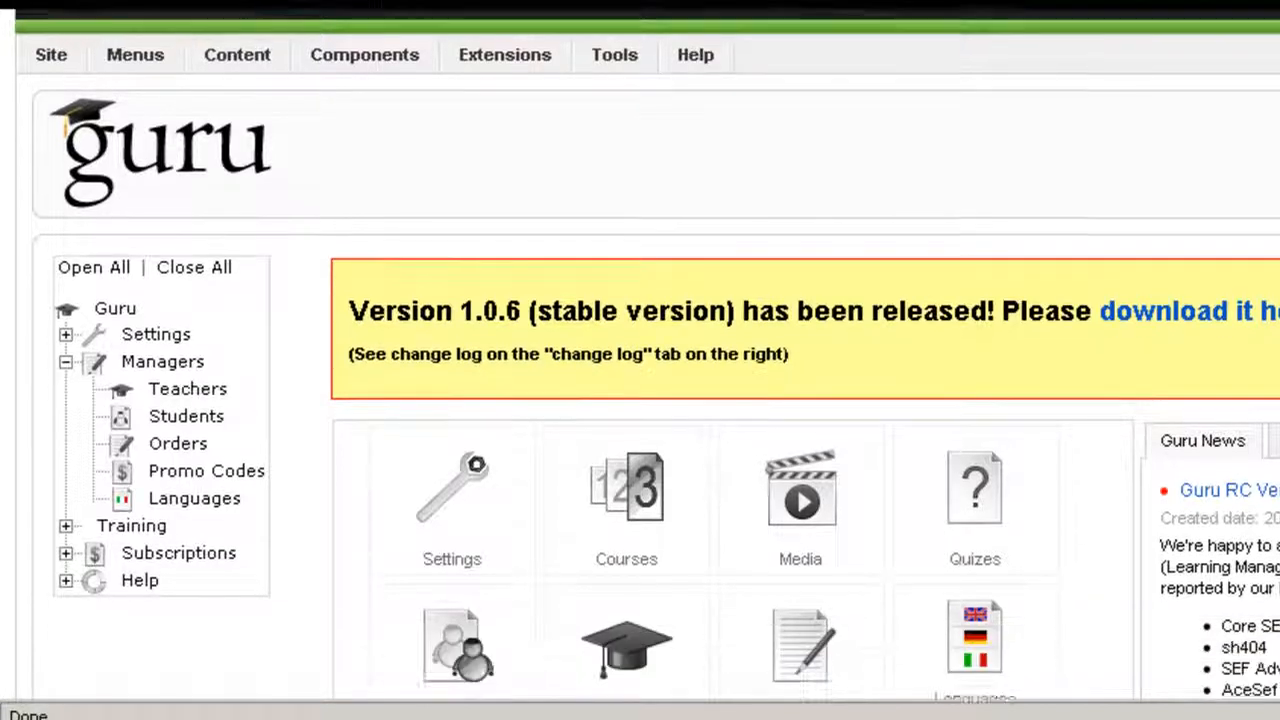
scroll(640, 360, down, 1)
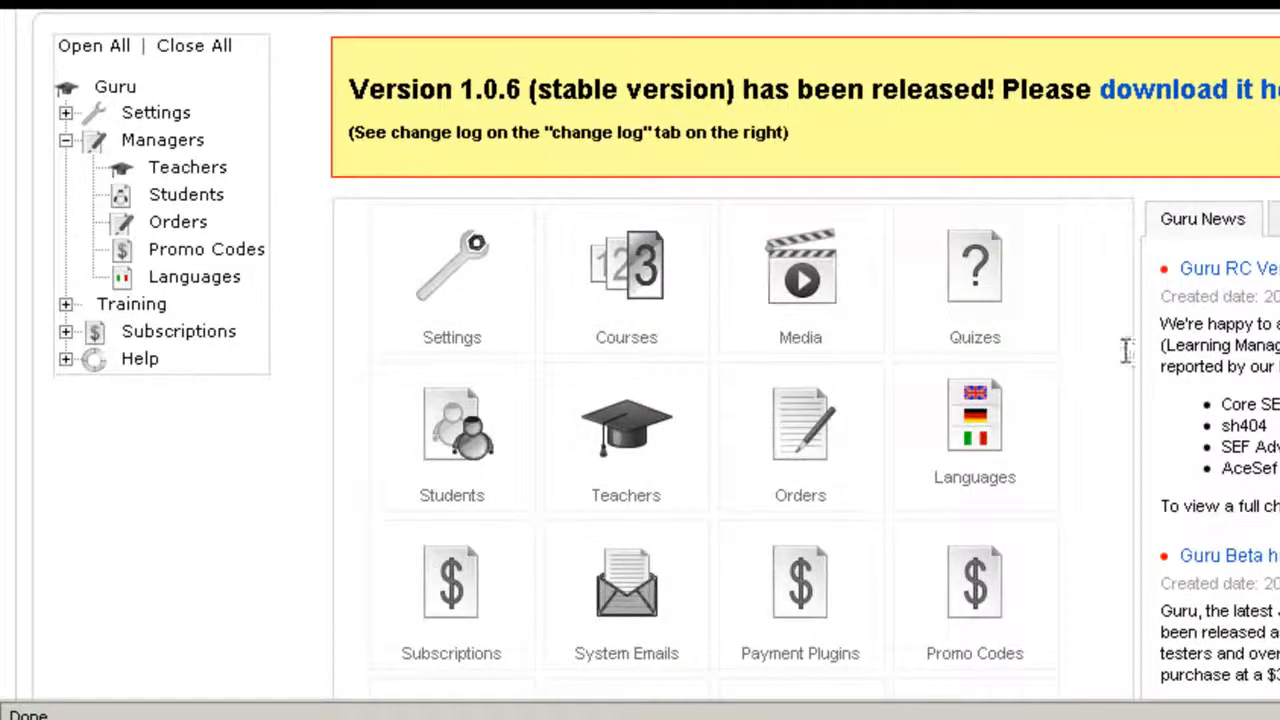
click(65, 145)
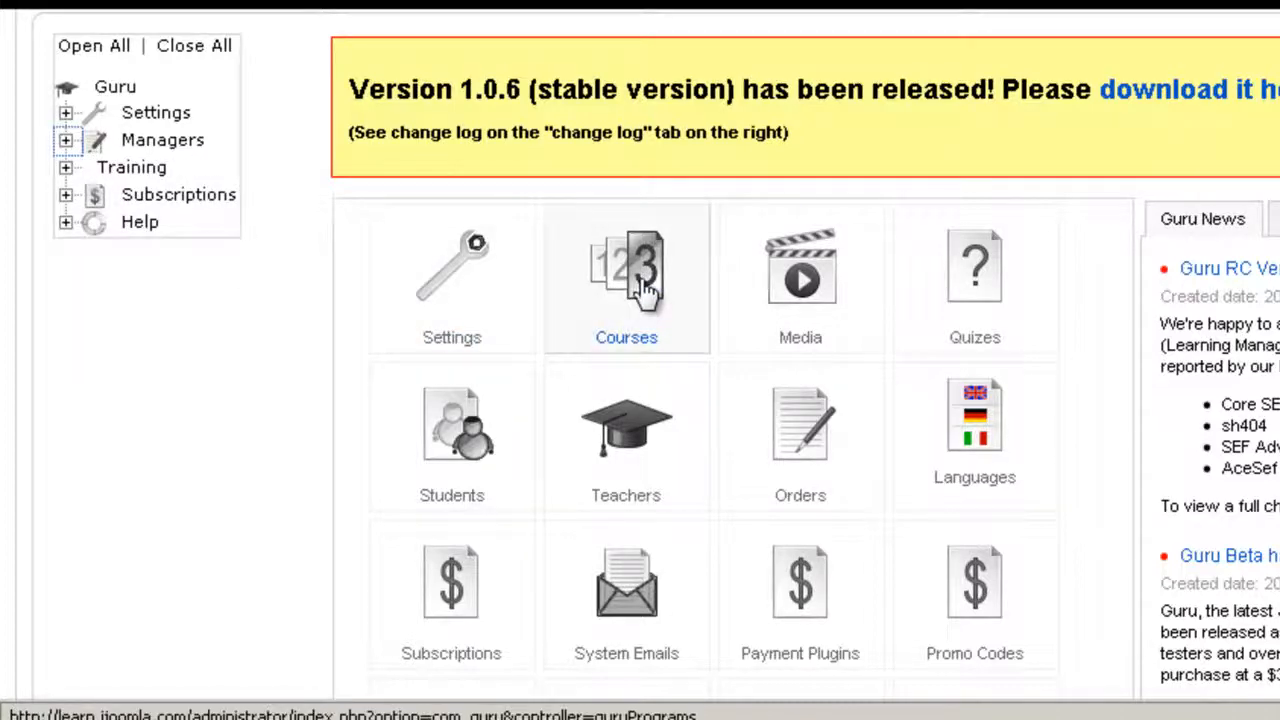
click(65, 167)
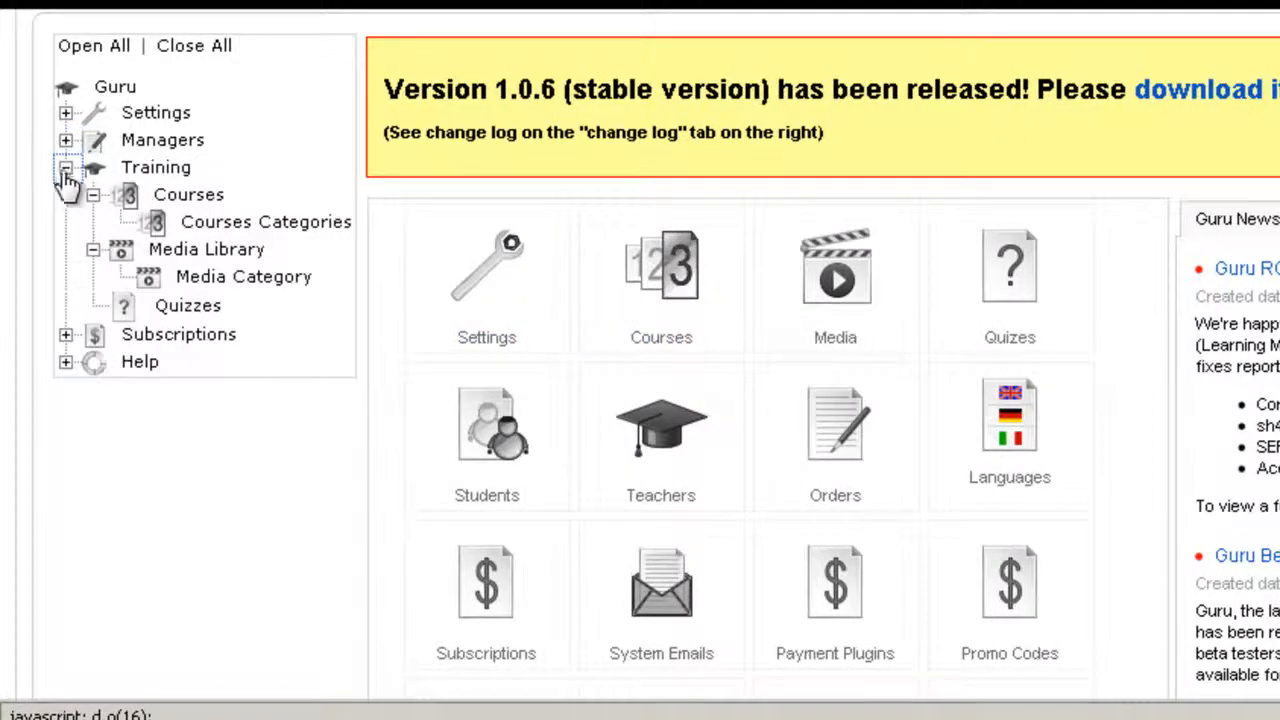
click(182, 200)
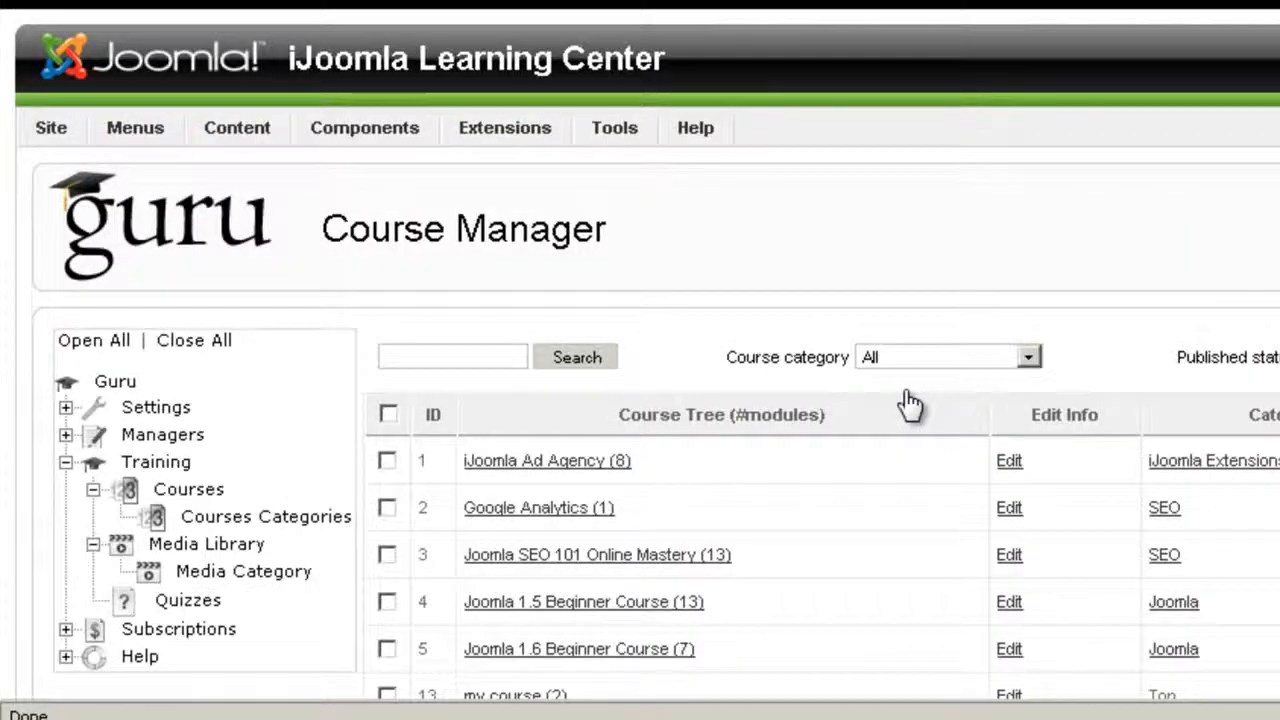
- Open the module tree of the Joomla SEO 101 Online Mastery course and look through its modules and lessons
scroll(910, 405, down, 3)
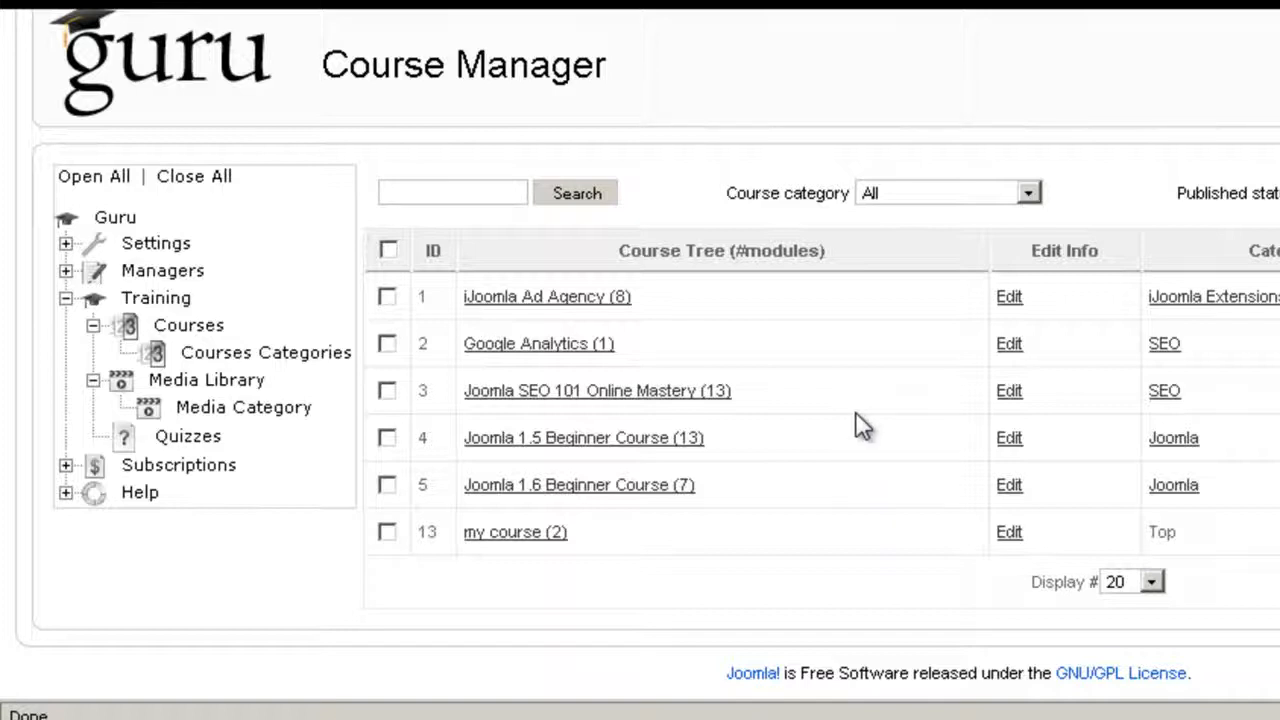
click(686, 395)
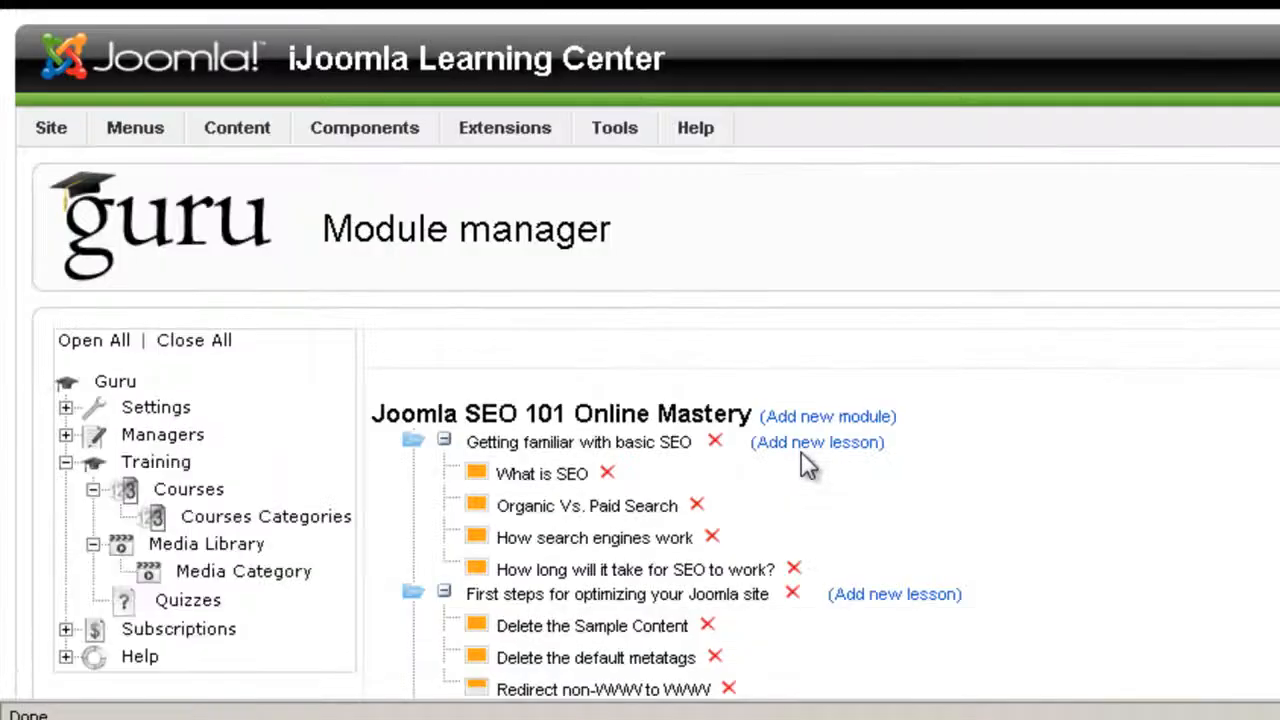
scroll(640, 400, down, 20)
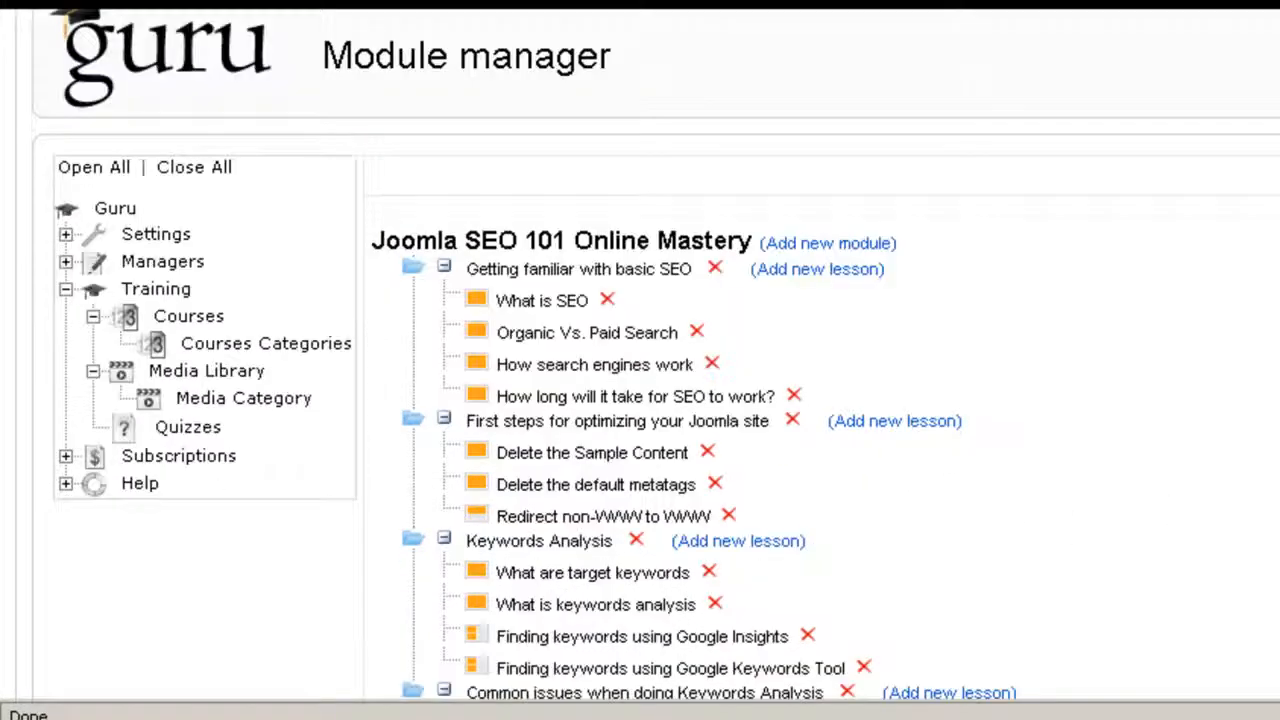
scroll(640, 400, up, 20)
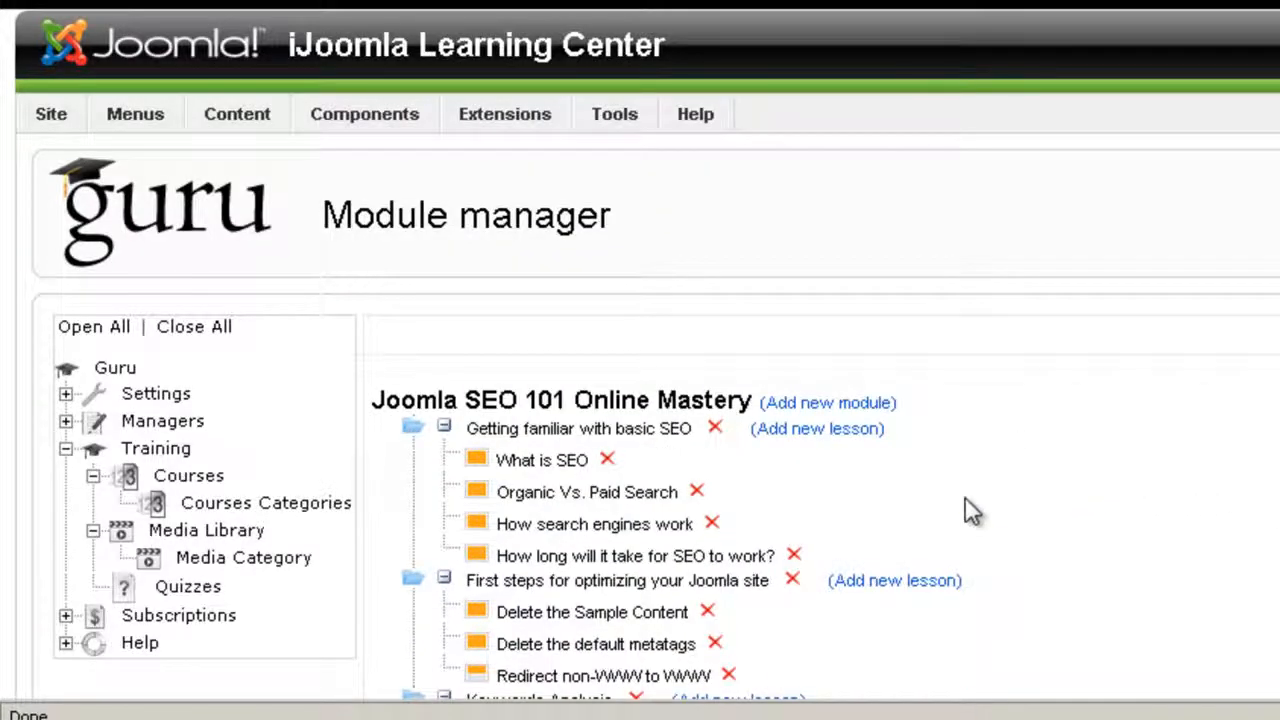
- Start a new lesson in the "Getting familiar with basic SEO" module and look over its form
scroll(973, 512, down, 2)
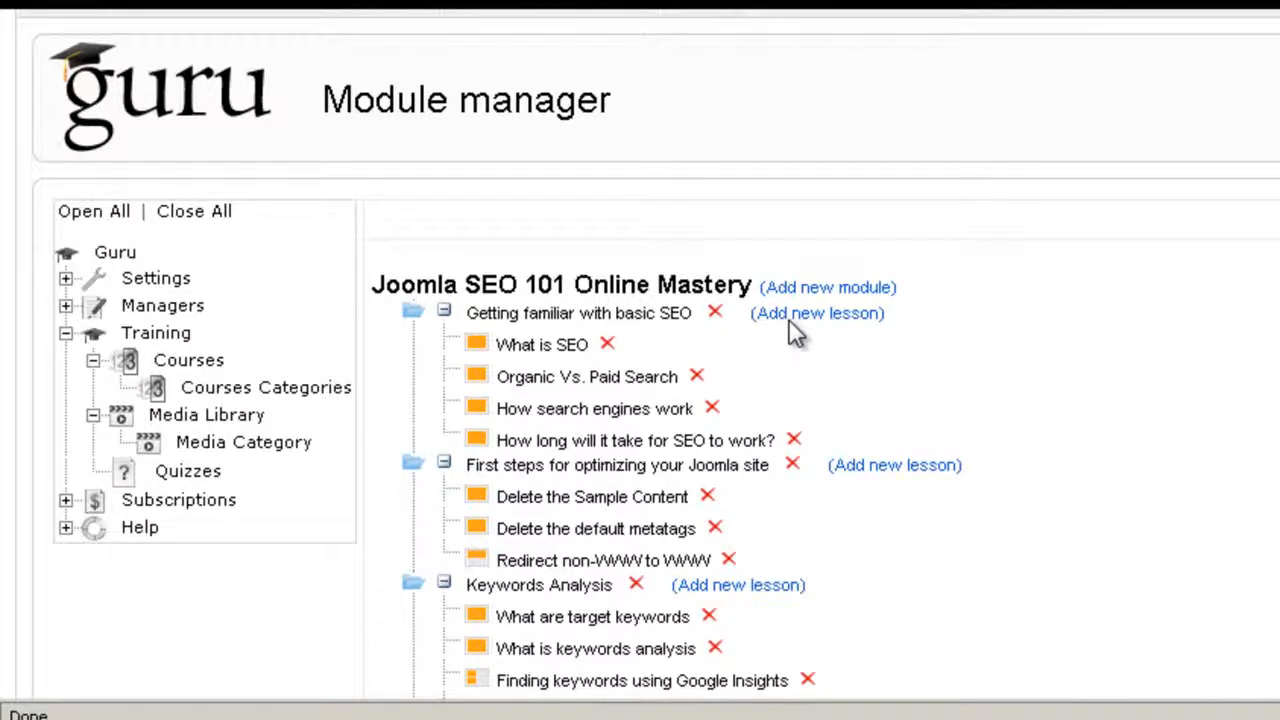
click(822, 316)
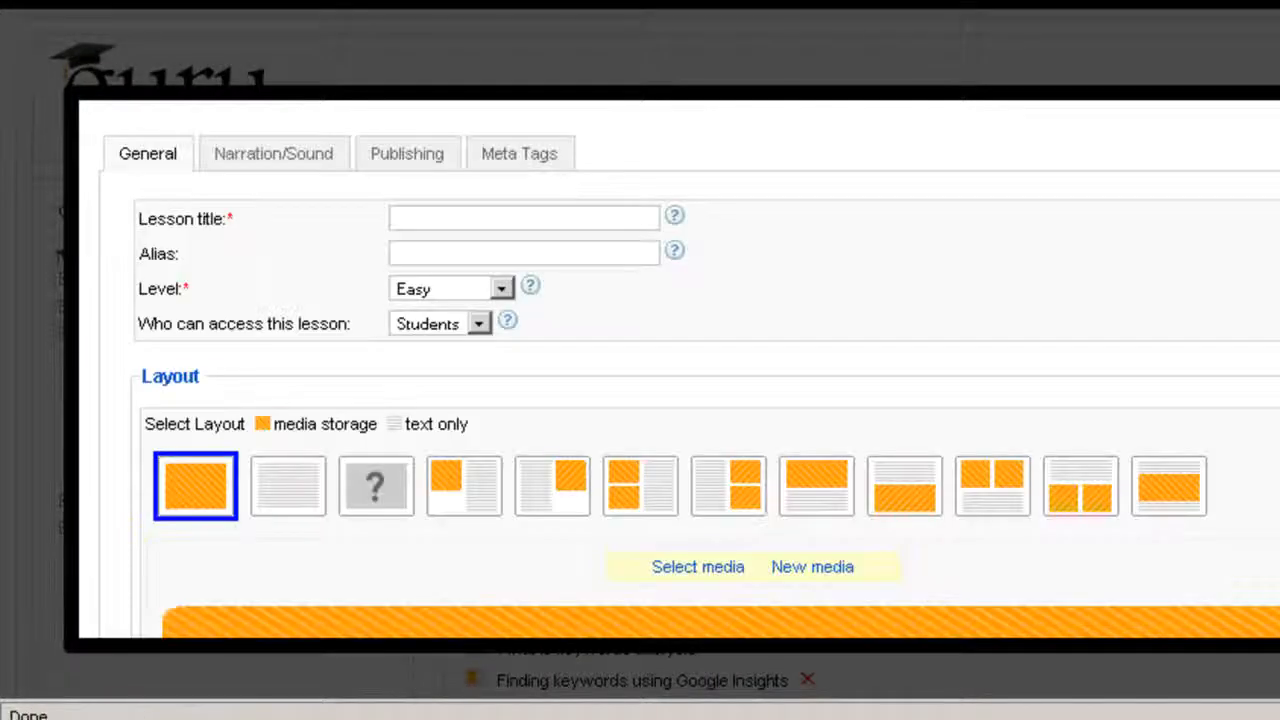
scroll(678, 368, down, 8)
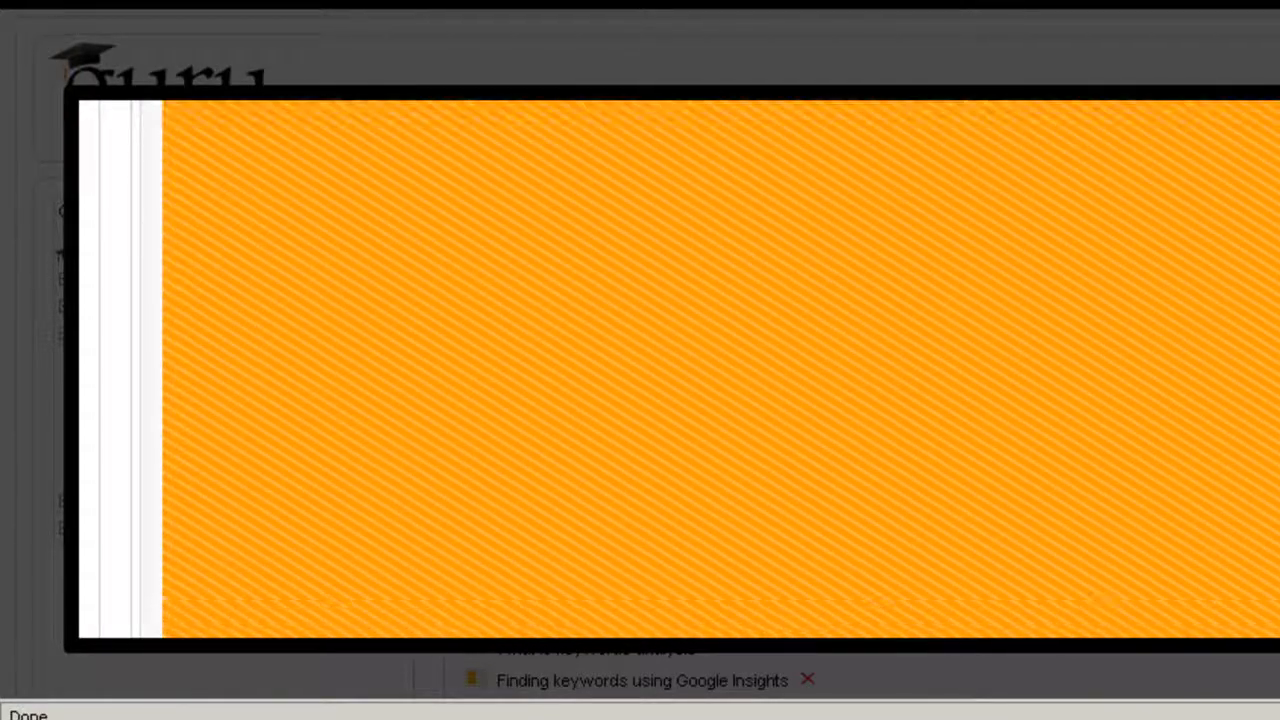
scroll(678, 368, up, 8)
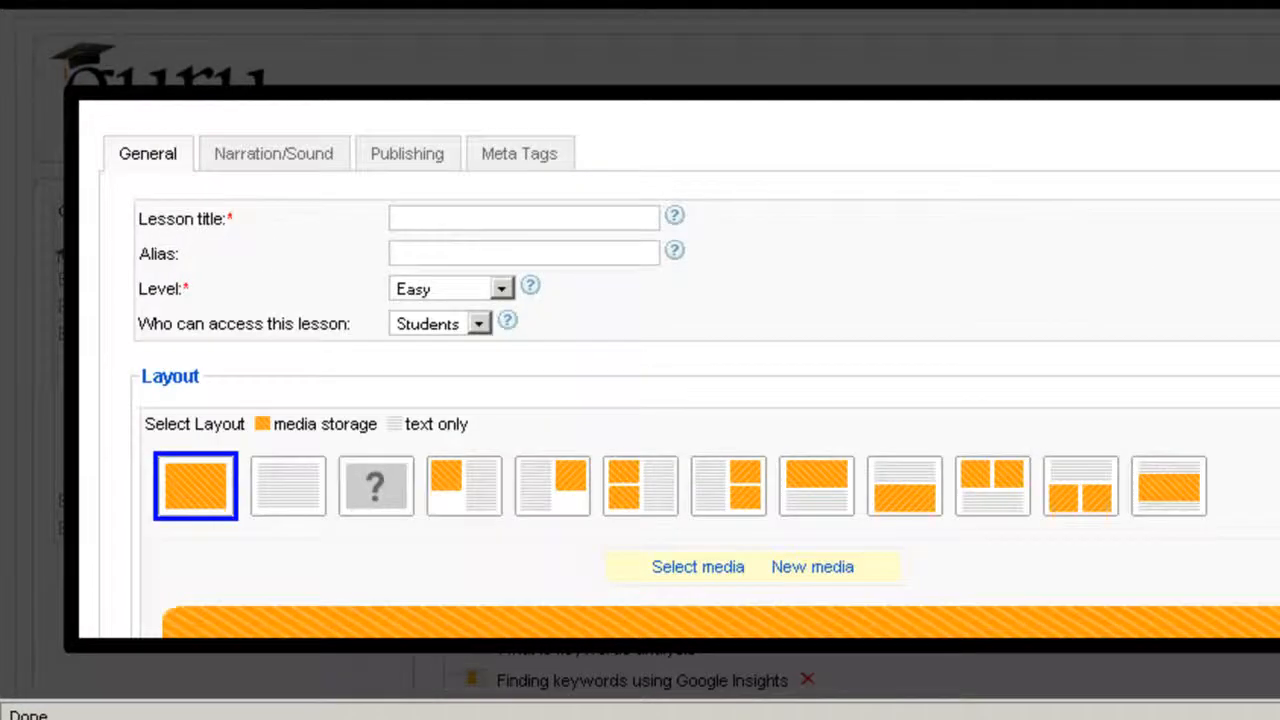
- Enter "Getting started" as the lesson title
click(534, 220)
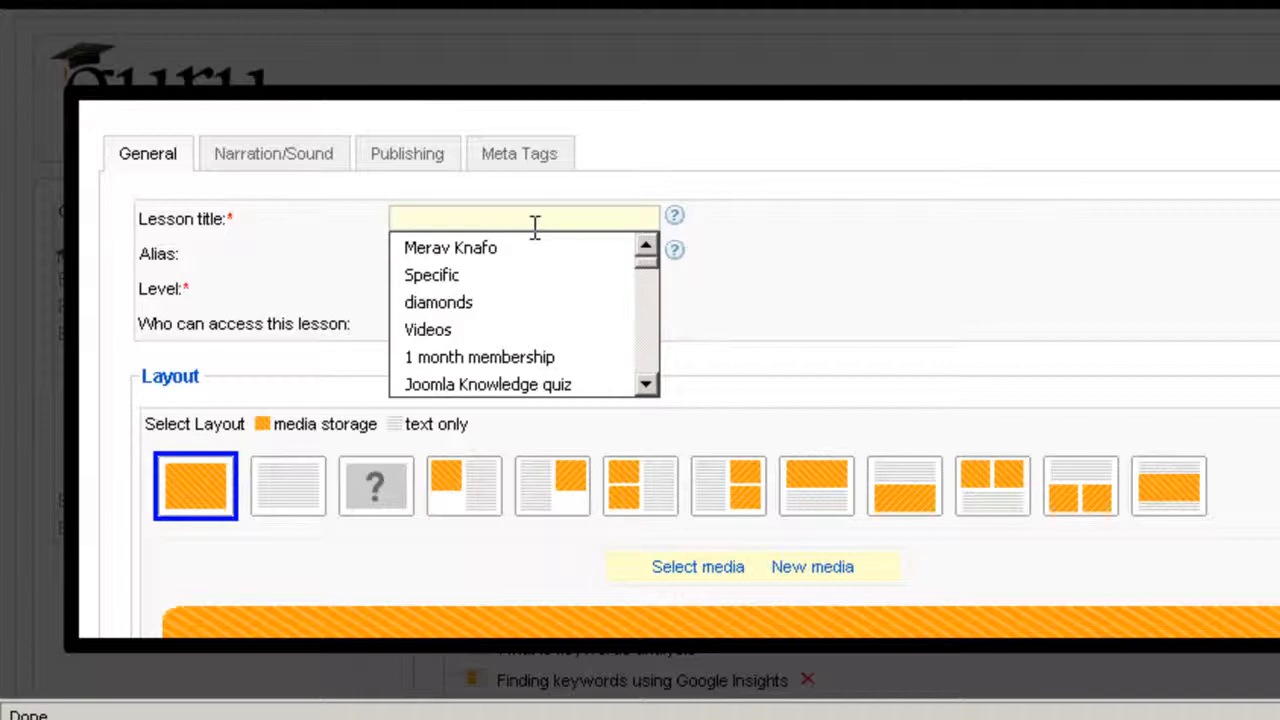
text(Gettting)
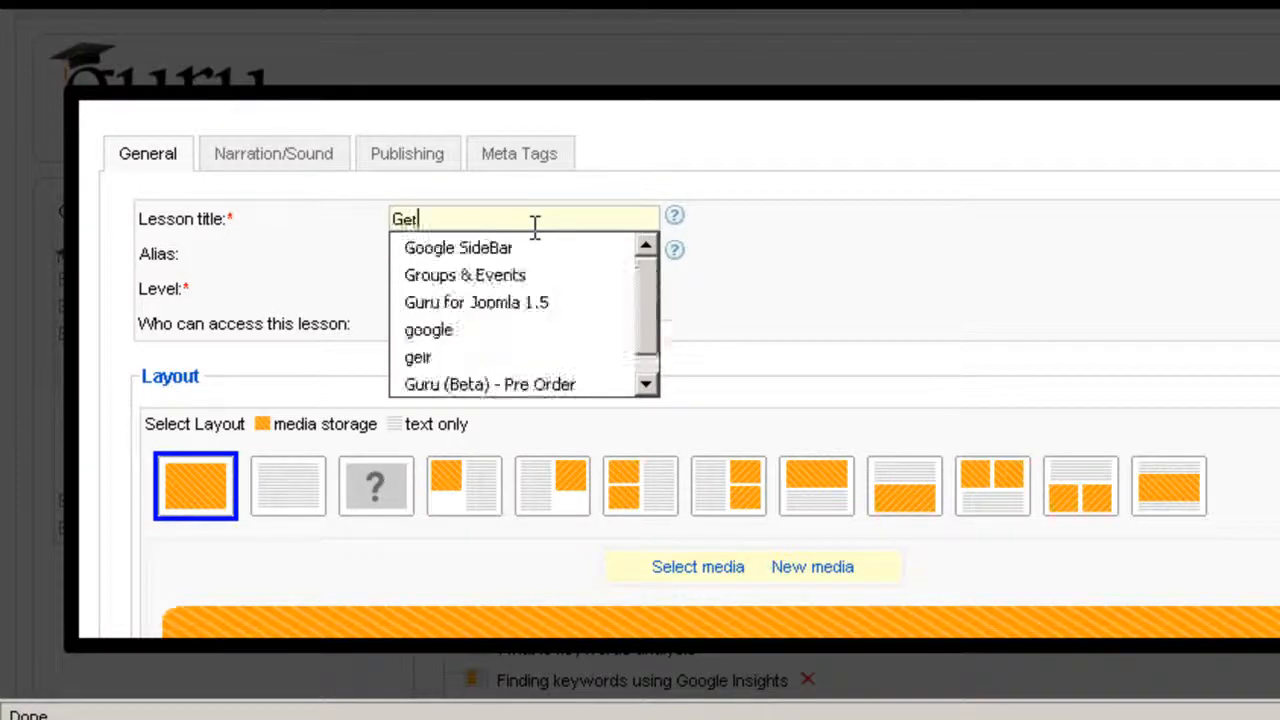
key(BackSpace)
key(BackSpace)
key(BackSpace)
key(BackSpace)
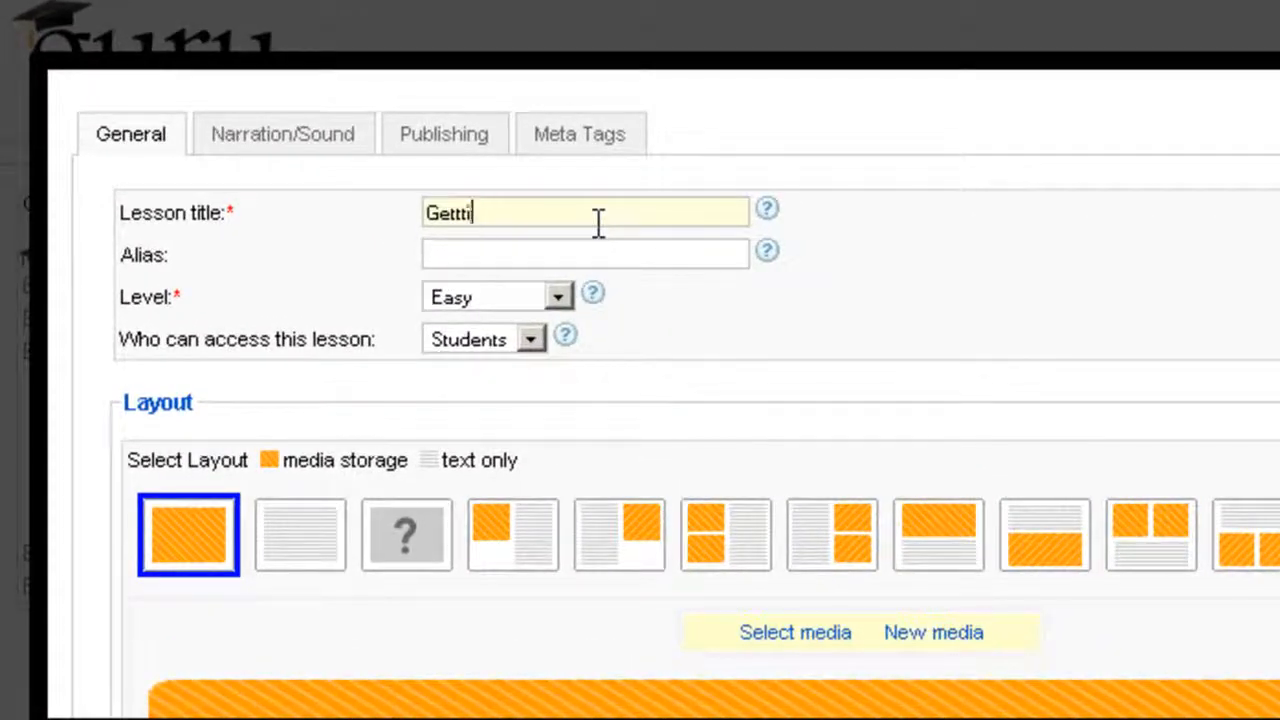
text(ing started)
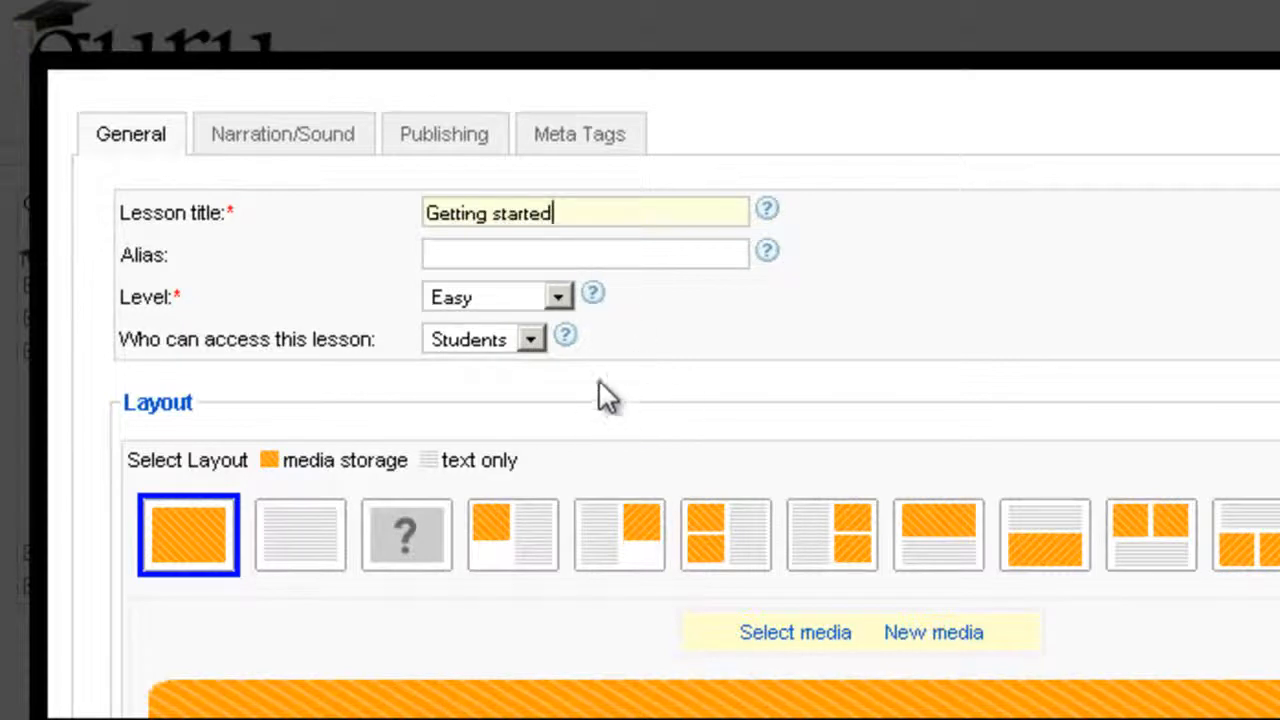
- Set the lesson's level to Medium, check the access choices, and keep lesson access at Students
click(557, 297)
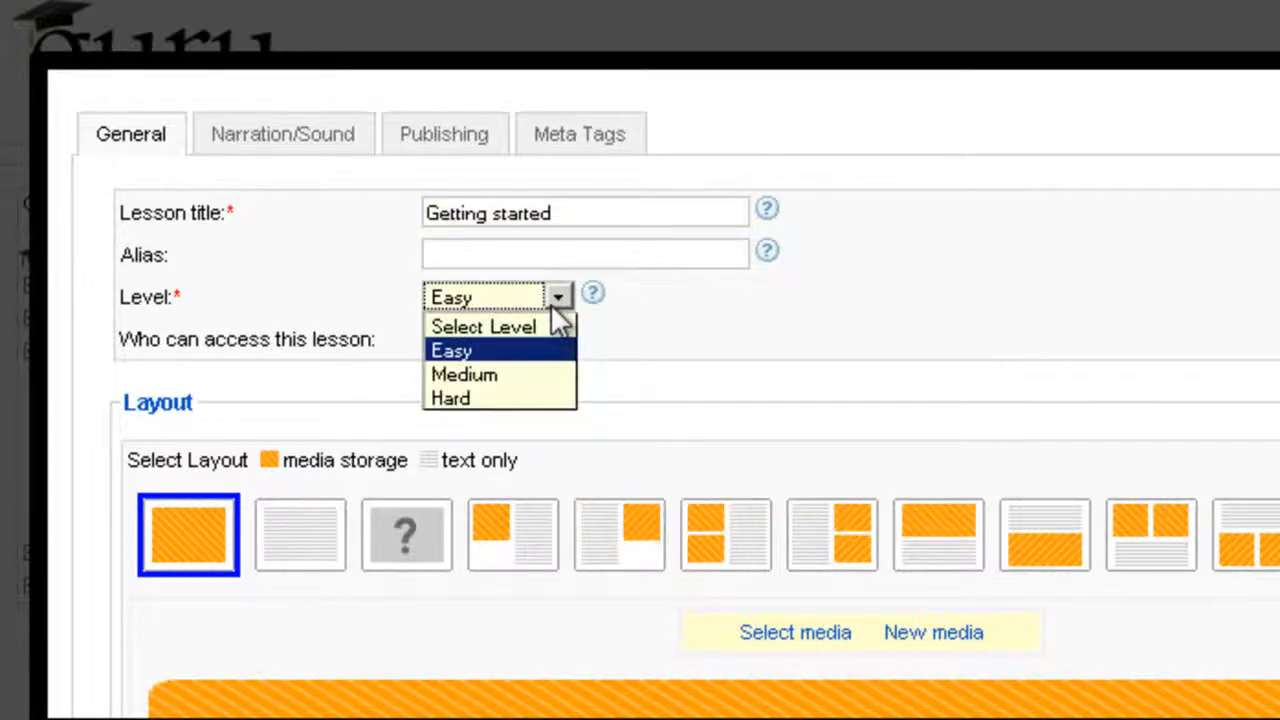
click(527, 372)
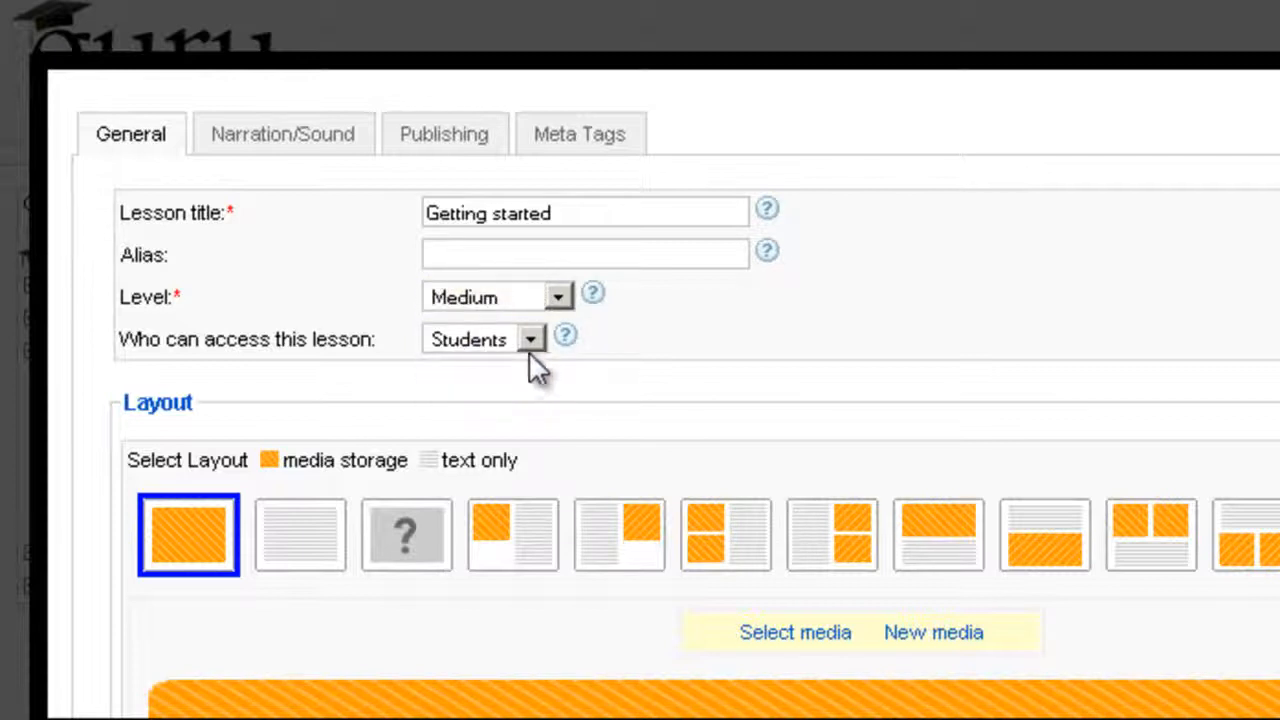
click(530, 342)
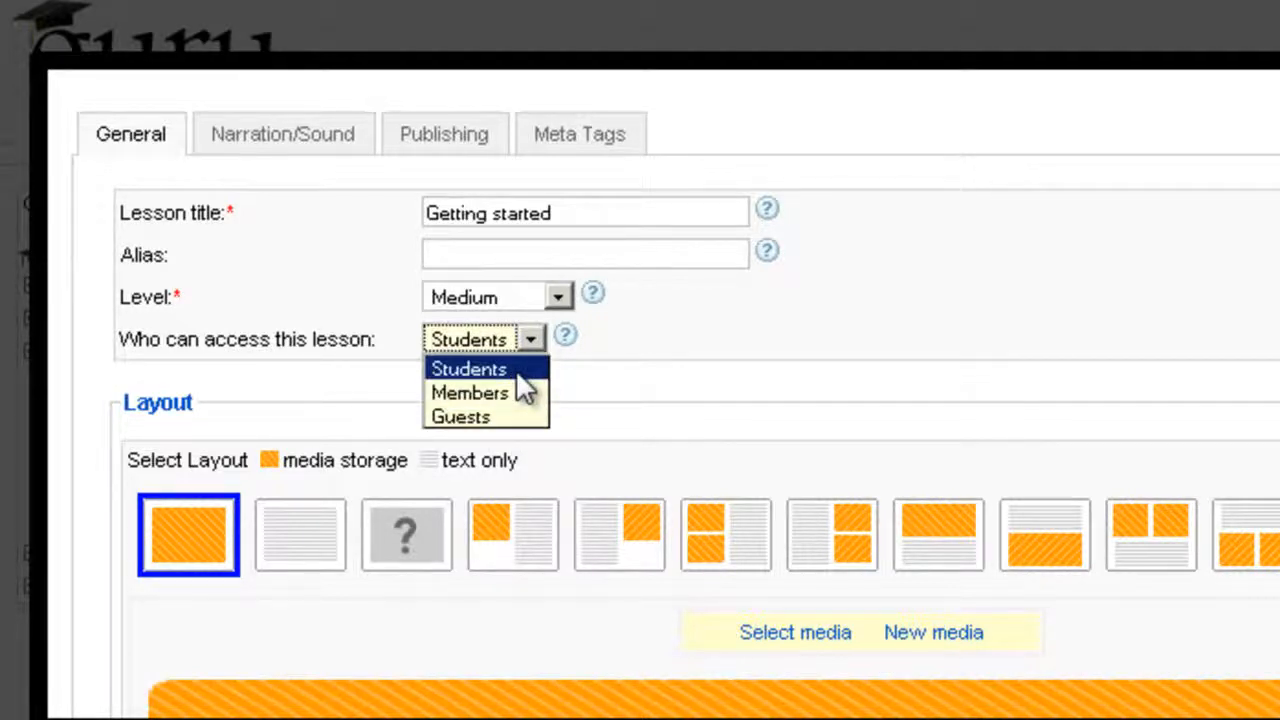
click(518, 375)
click(618, 362)
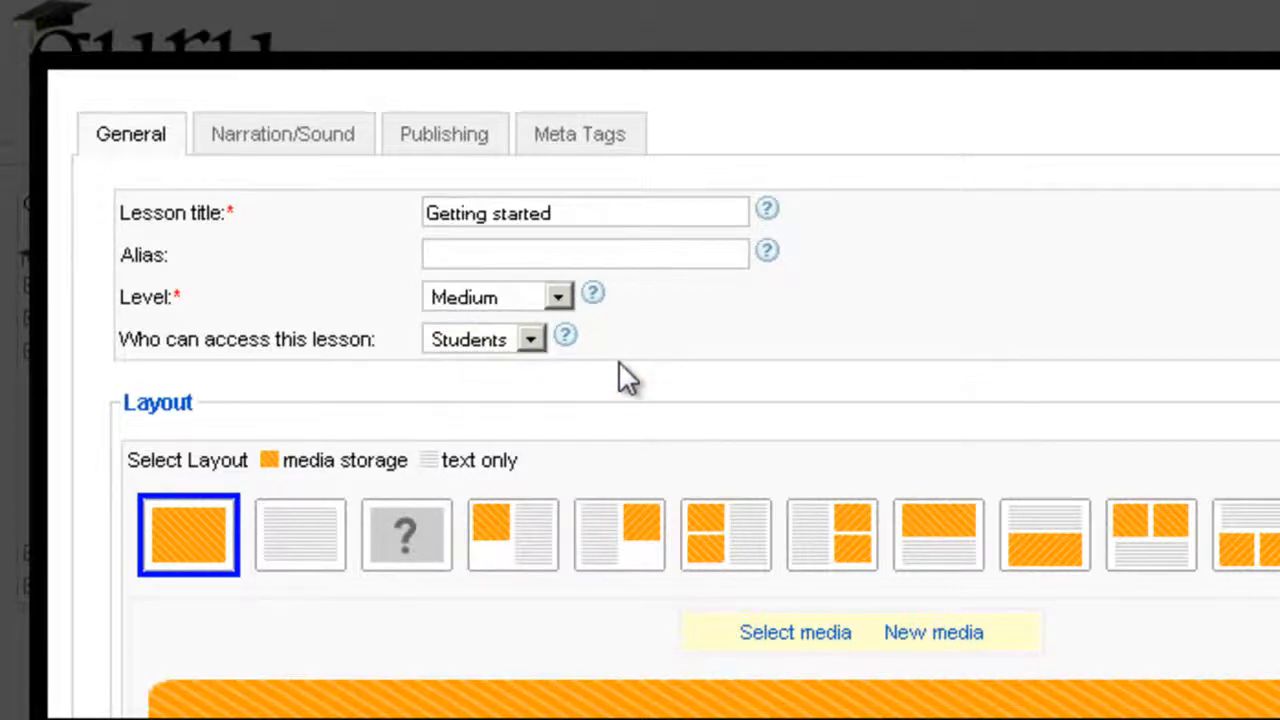
click(529, 339)
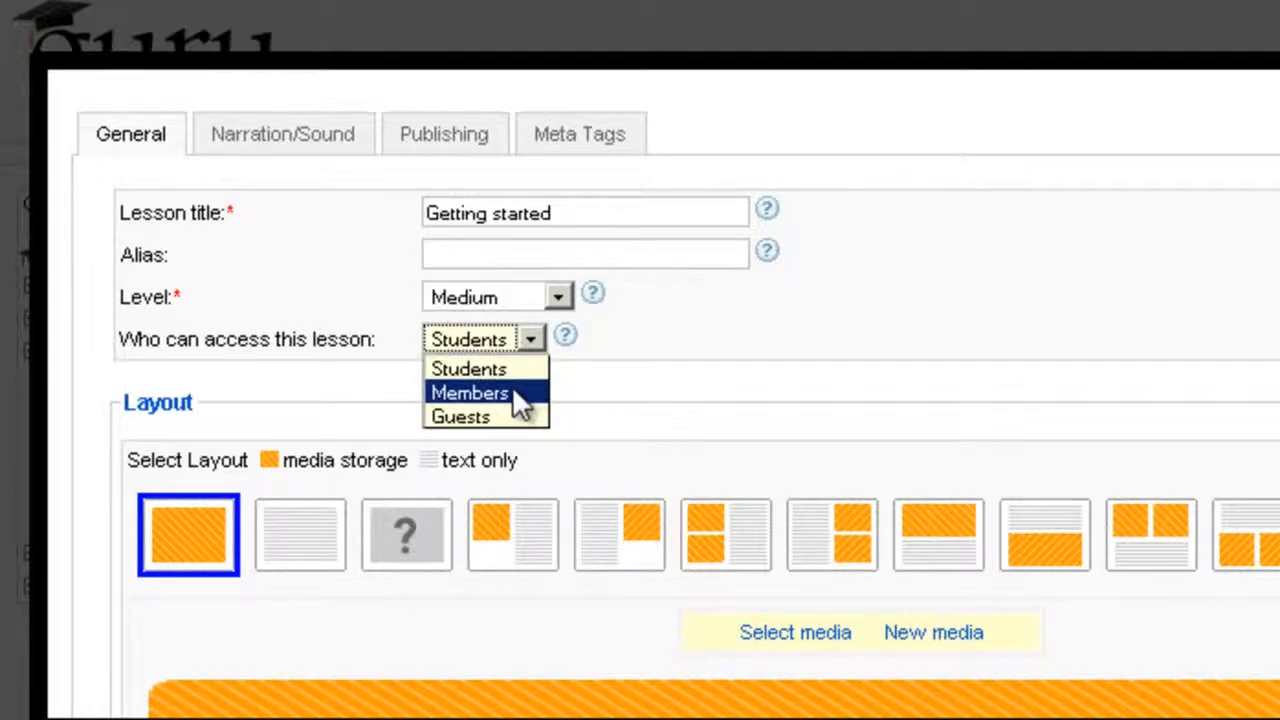
click(528, 338)
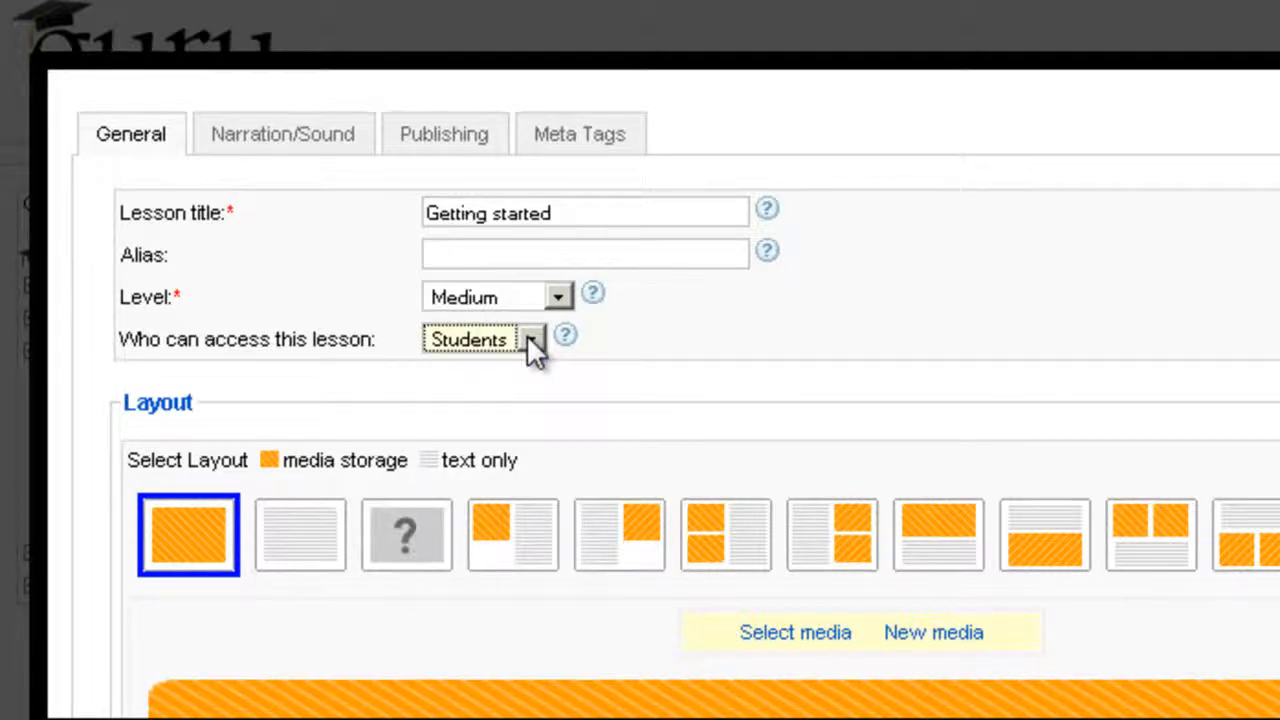
click(528, 338)
click(645, 378)
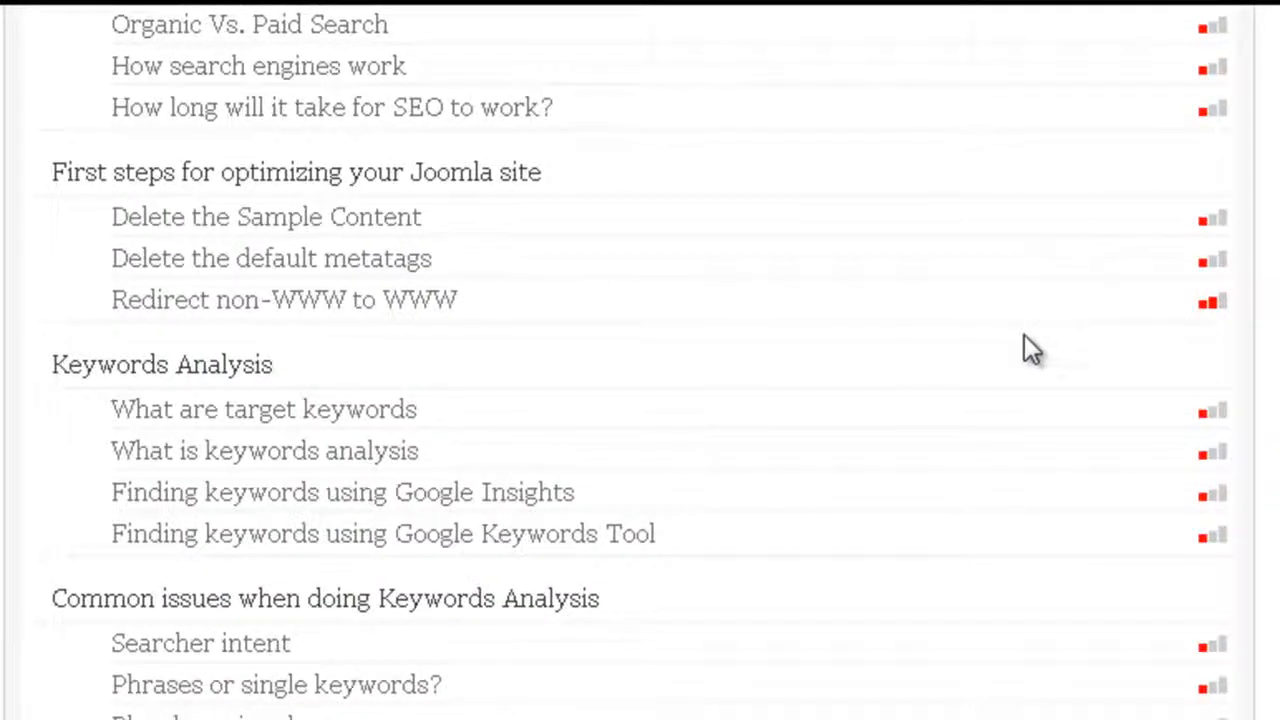
- On the public Joomla SEO 101 Online Mastery course page, examine the level indicators beside the lessons in the table of contents
scroll(640, 360, down, 5)
scroll(640, 360, up, 10)
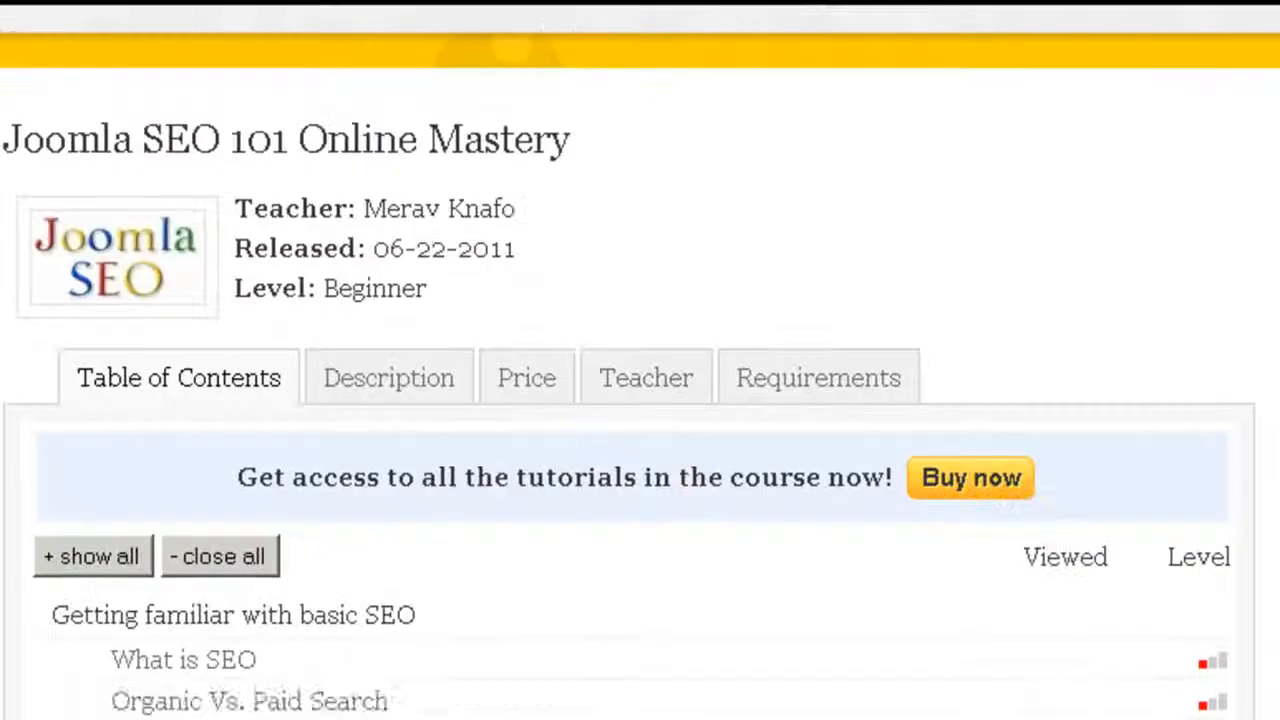
scroll(640, 360, down, 15)
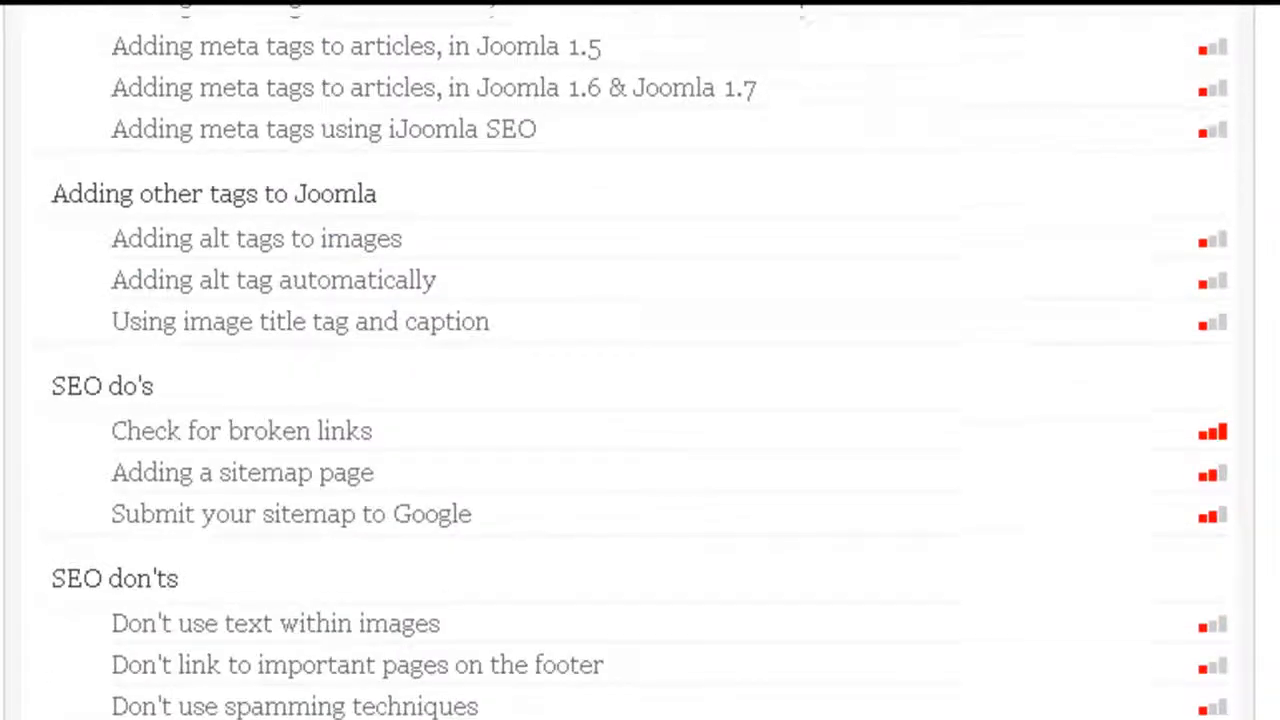
scroll(640, 360, up, 12)
scroll(640, 360, down, 4)
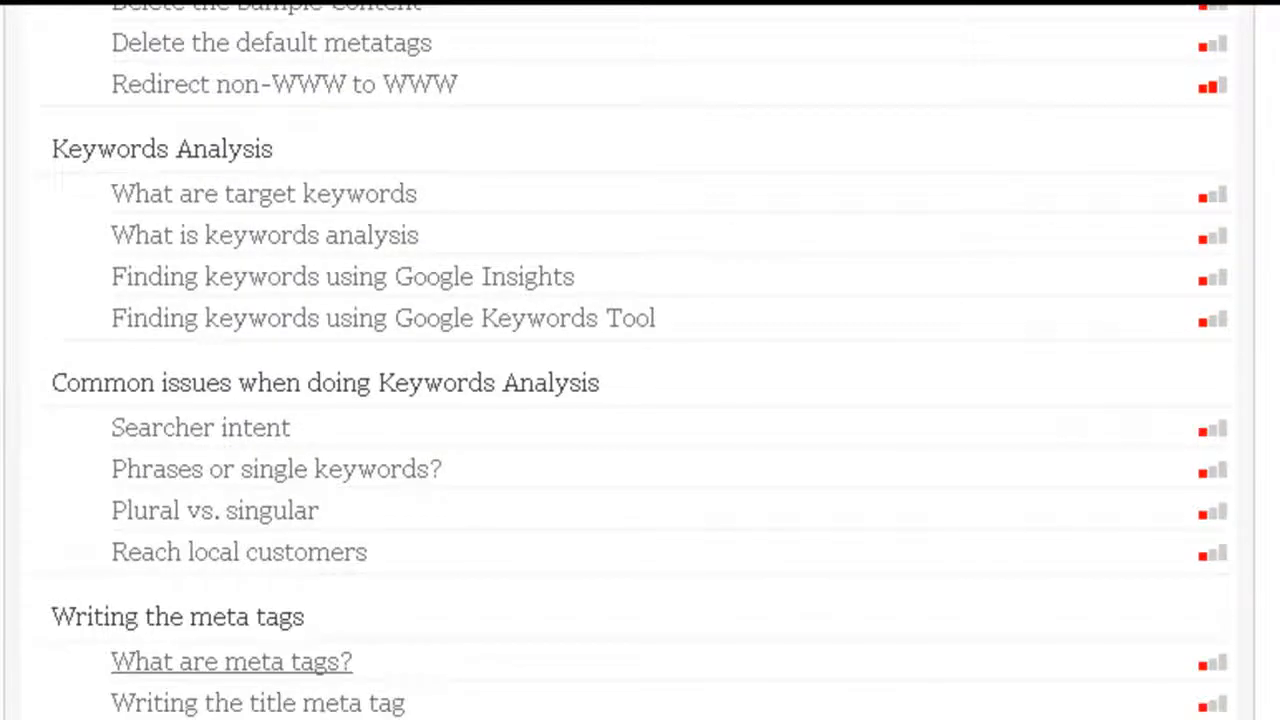
scroll(640, 360, down, 3)
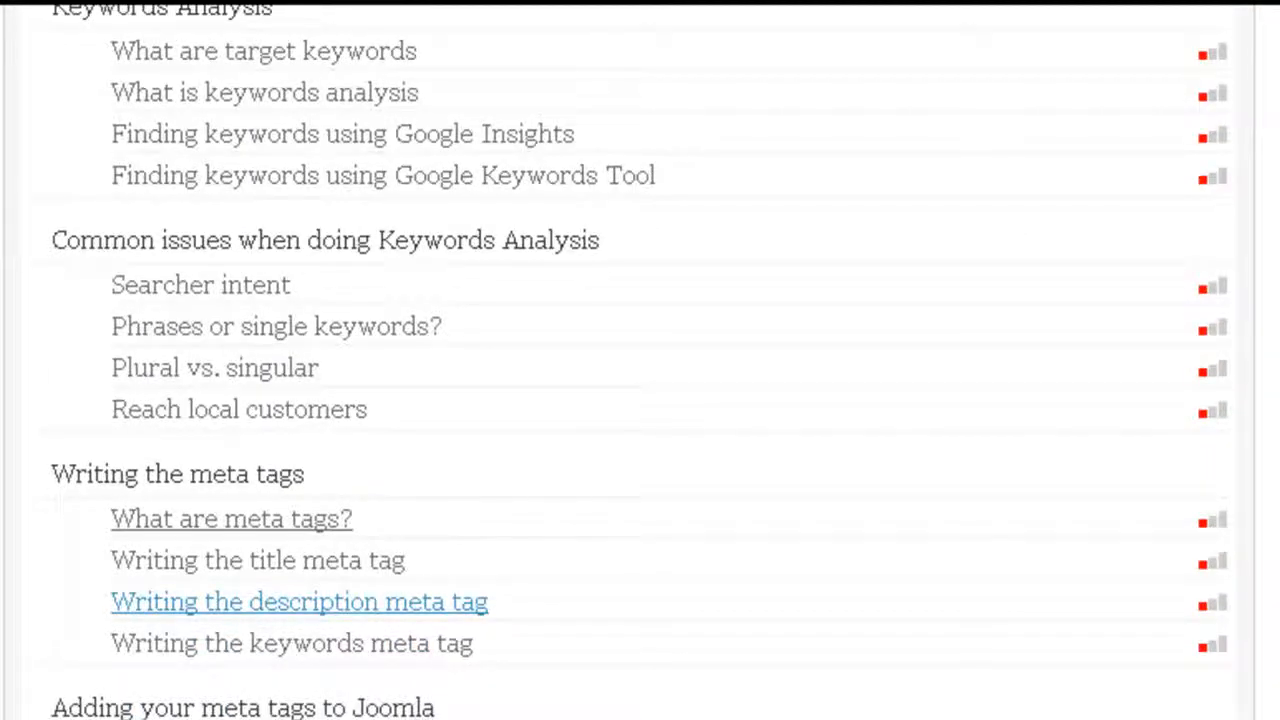
scroll(640, 360, up, 10)
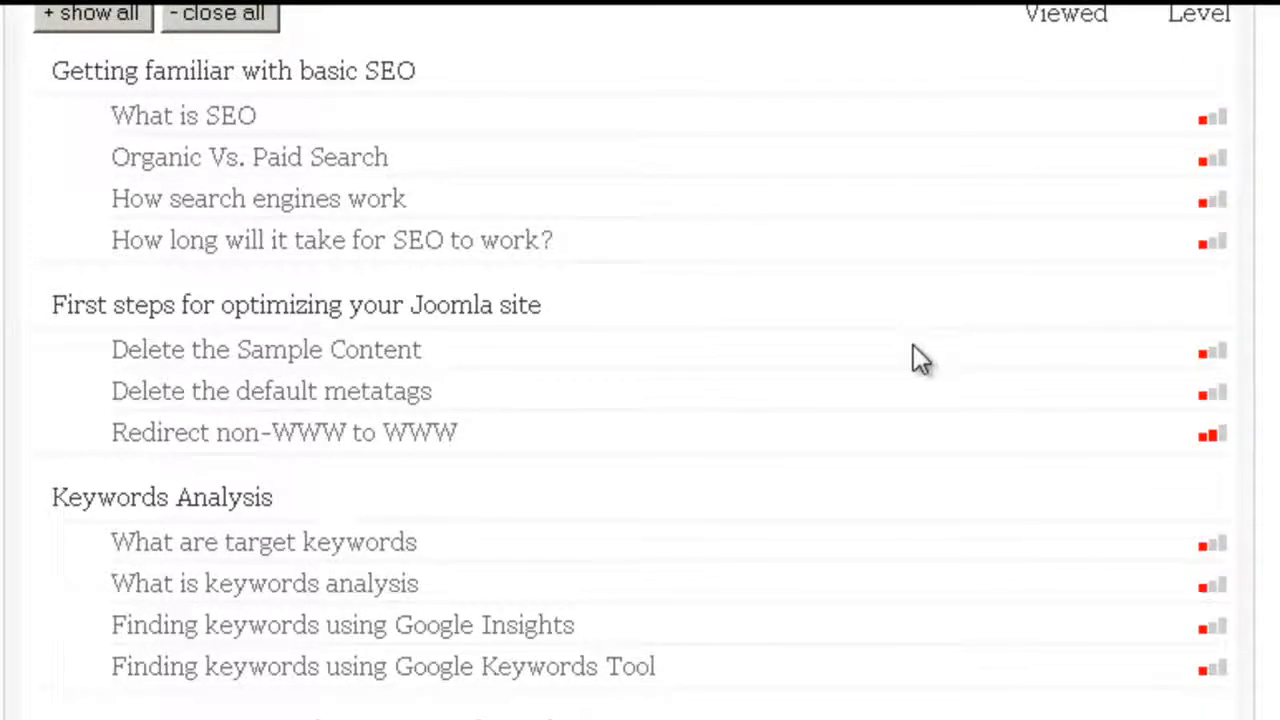
- Check guest access to "How long will it take for SEO to work?", dismiss the subscription dialog, and inspect the "Writing the meta tags" lessons
click(462, 244)
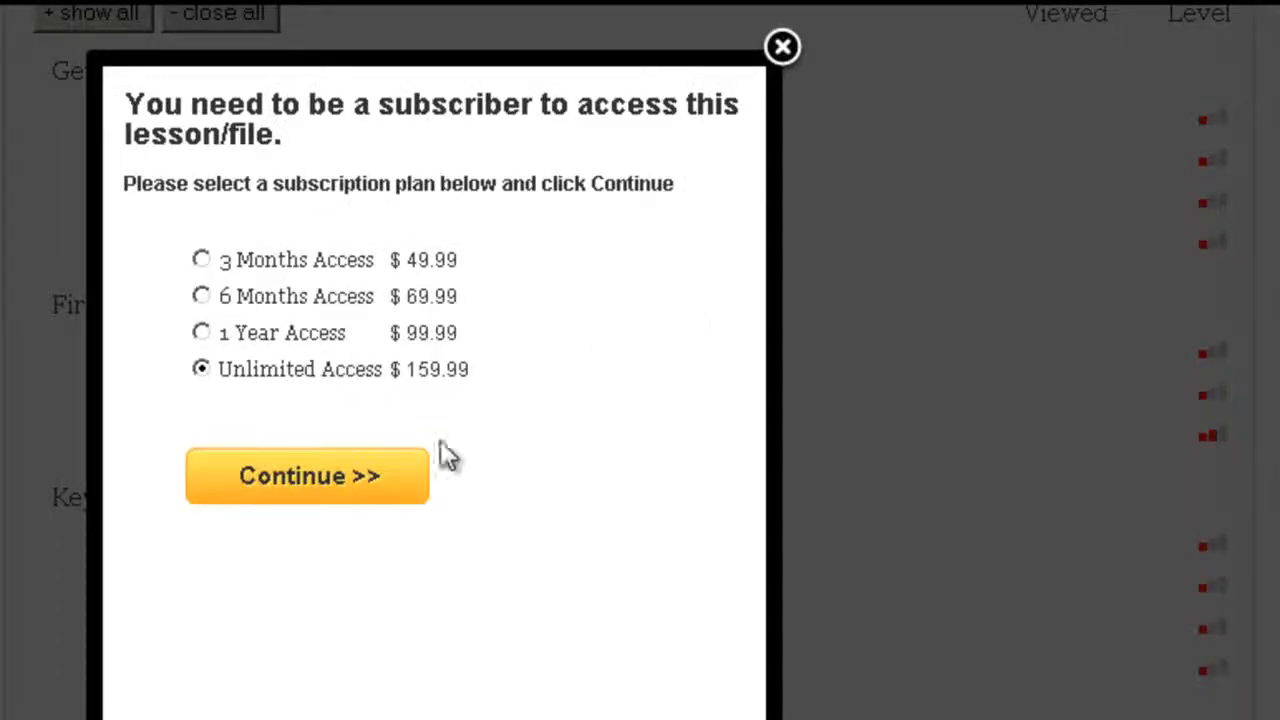
click(784, 48)
scroll(855, 255, down, 5)
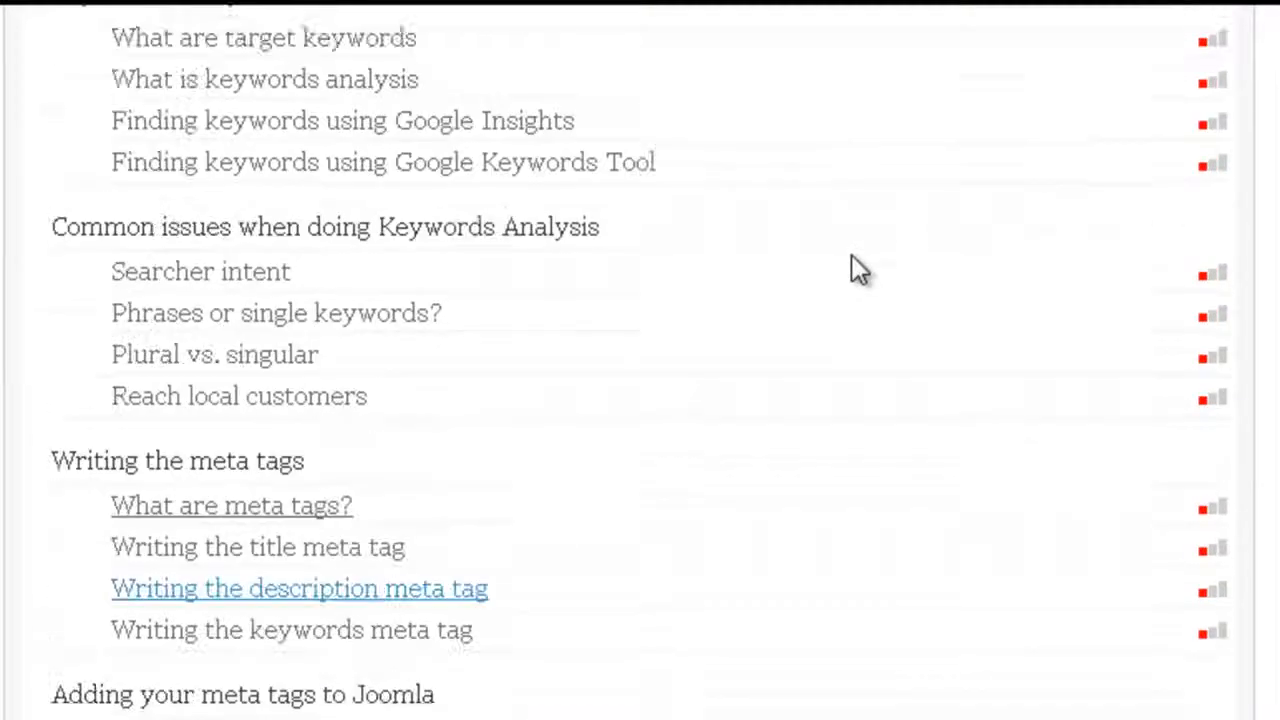
scroll(851, 255, down, 1)
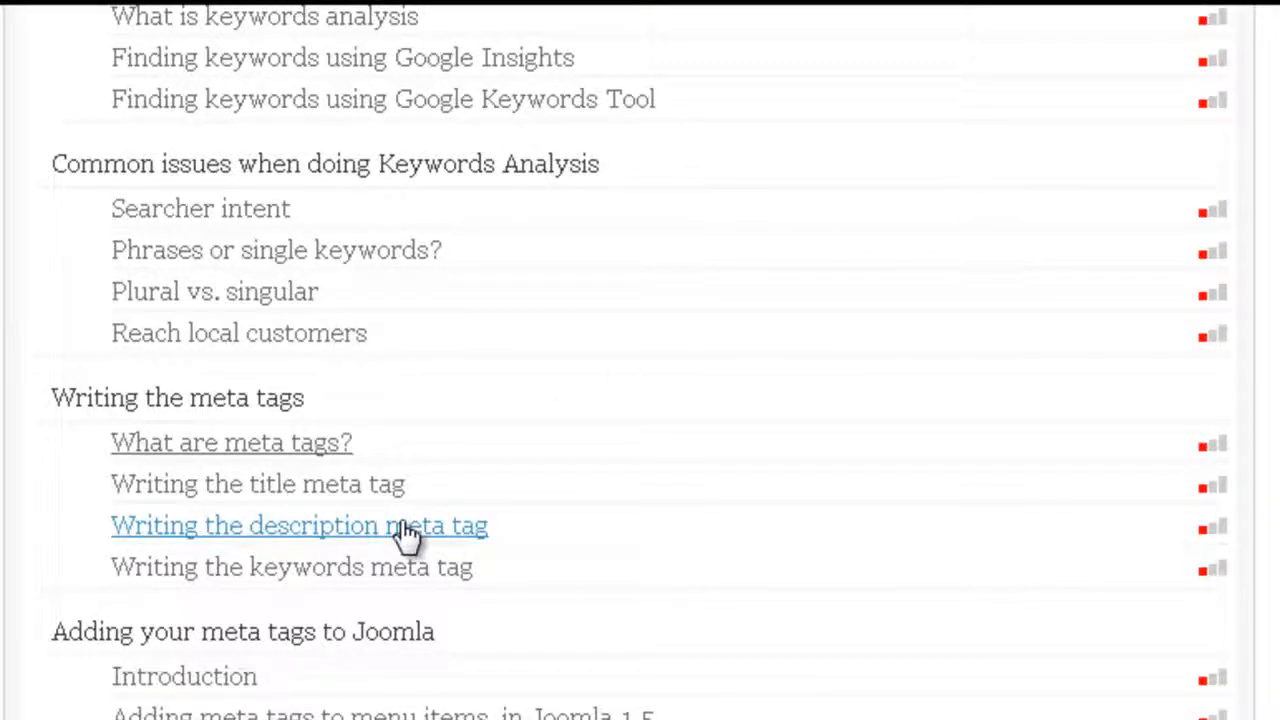
click(250, 543)
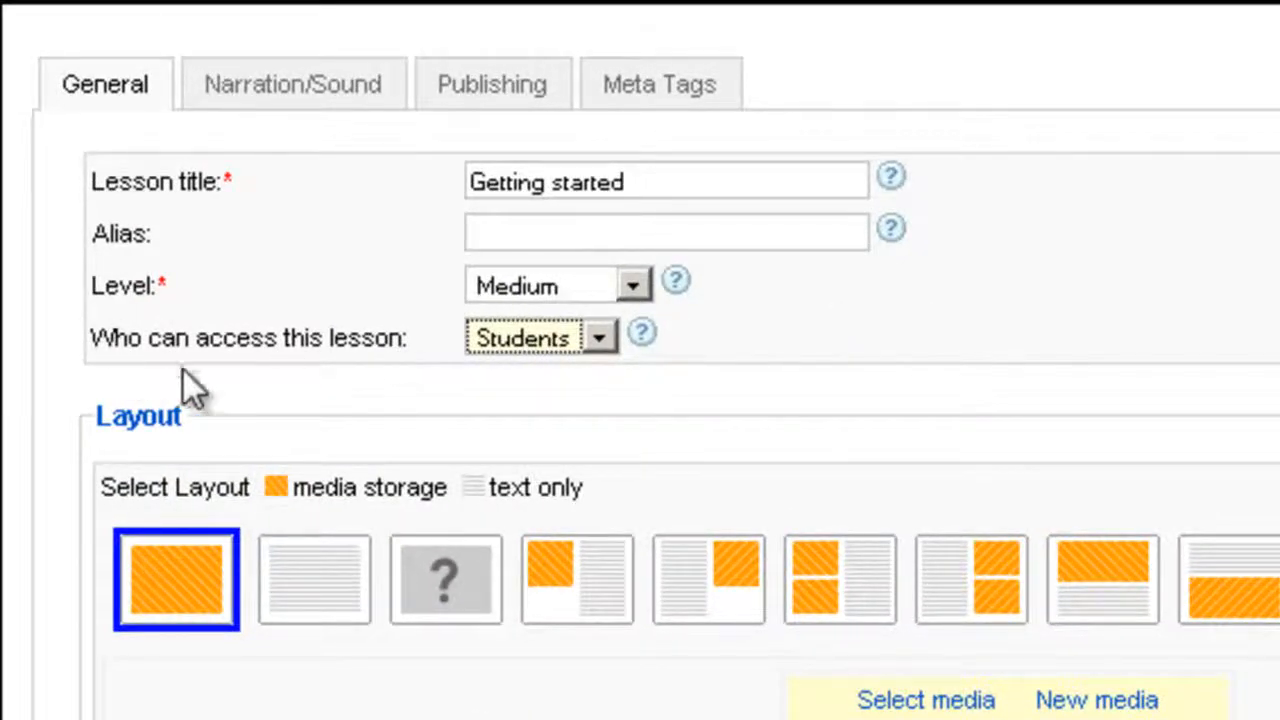
- Open the existing media selection for the lesson's media-only layout and check the available media categories, keeping all categories
scroll(1023, 375, down, 3)
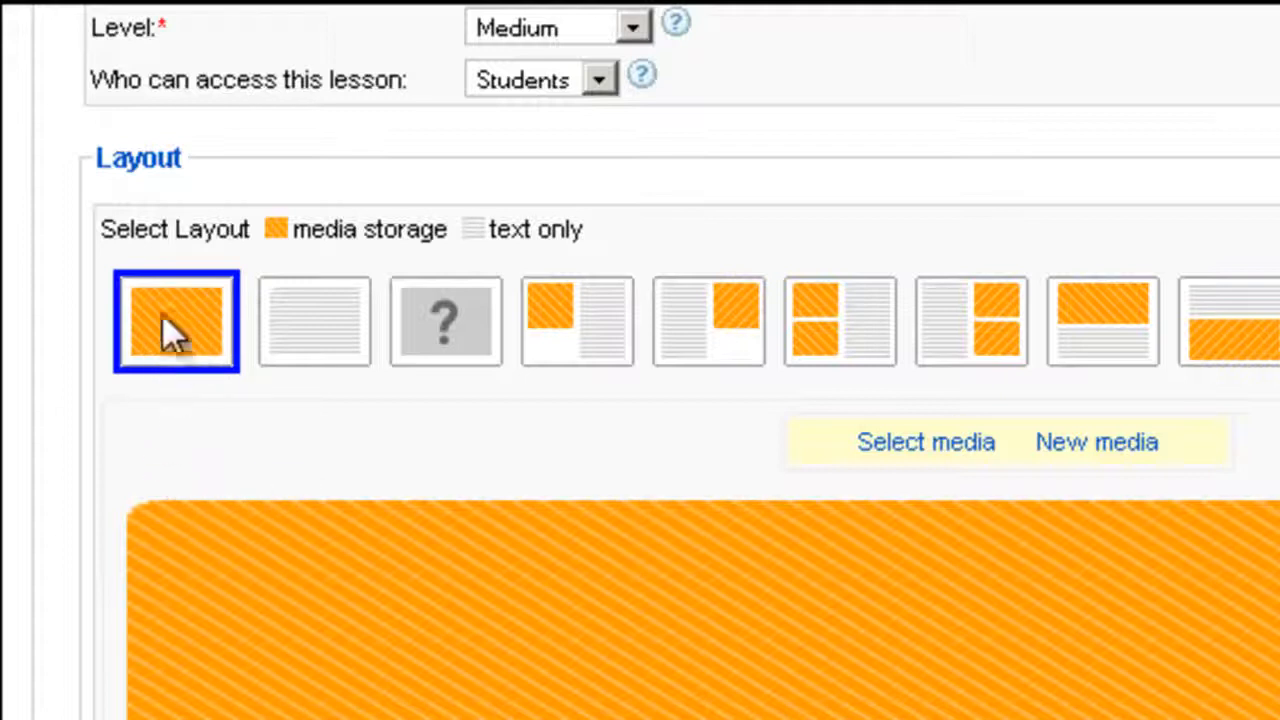
scroll(680, 400, down, 1)
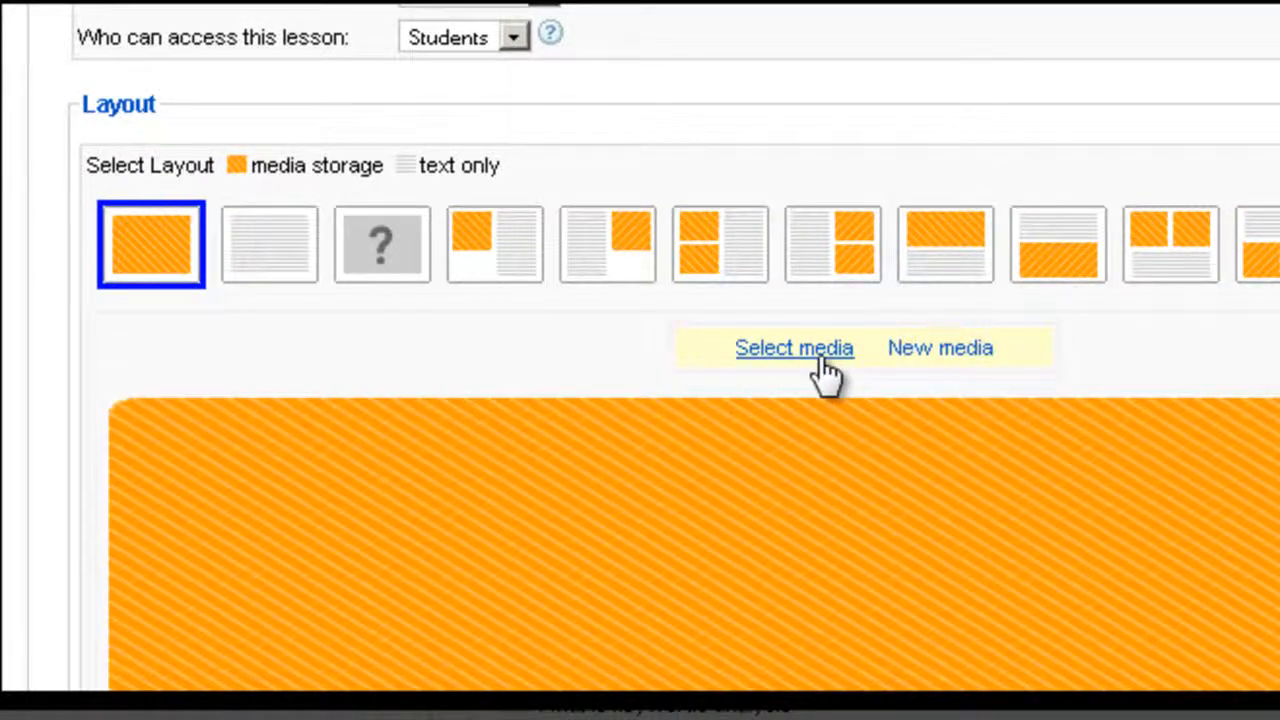
click(822, 362)
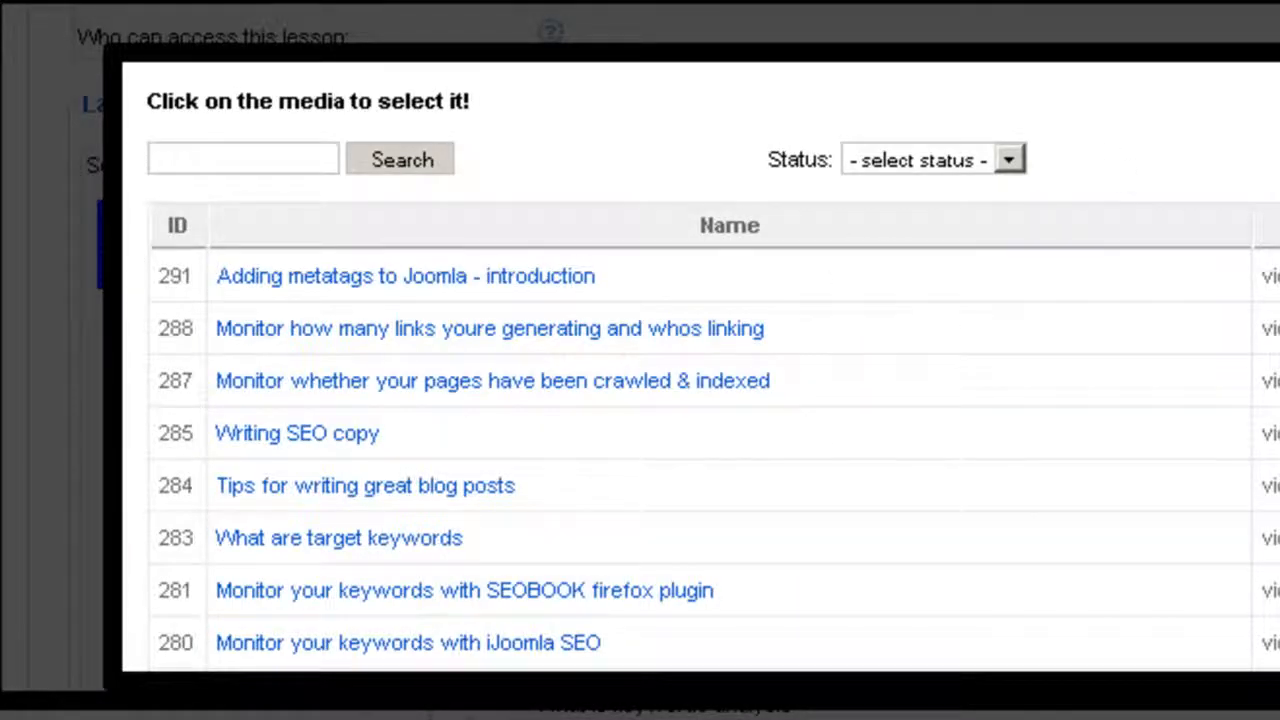
click(1145, 177)
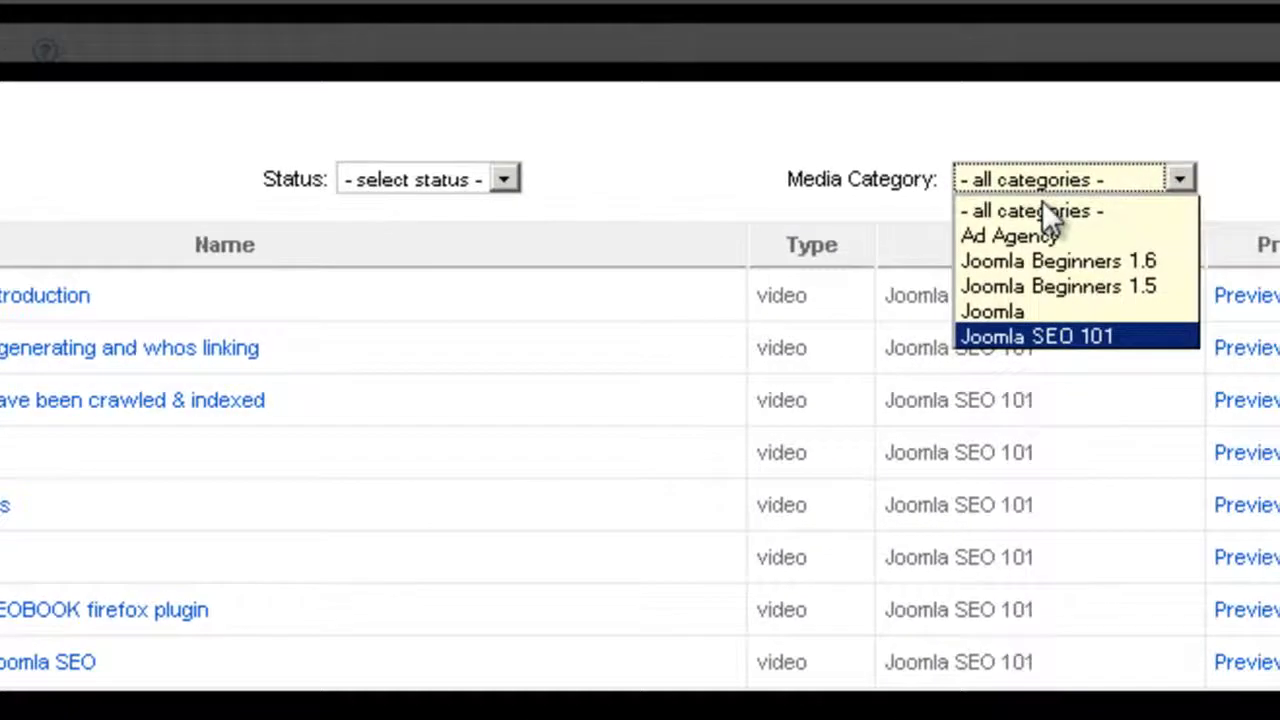
click(1057, 150)
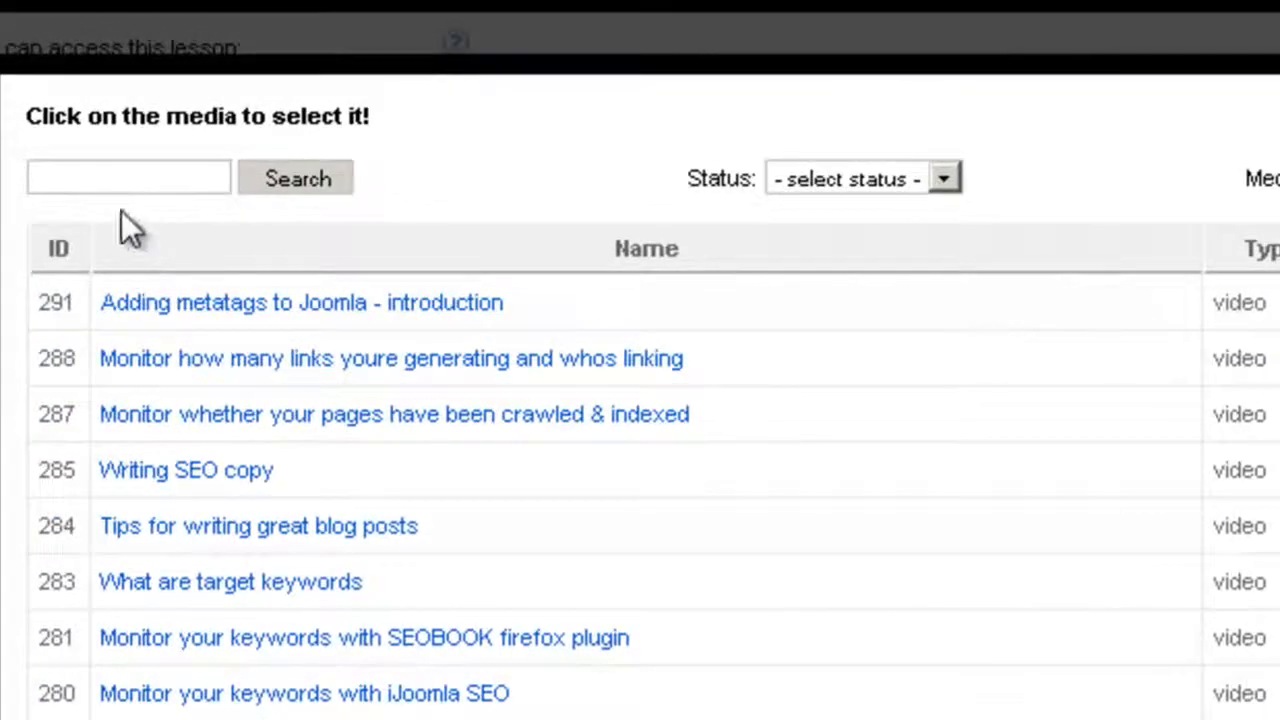
- Search the media for "tips", add the "Tips for writing great blog posts" video to the lesson, and review it in the layout
click(129, 180)
click(129, 180)
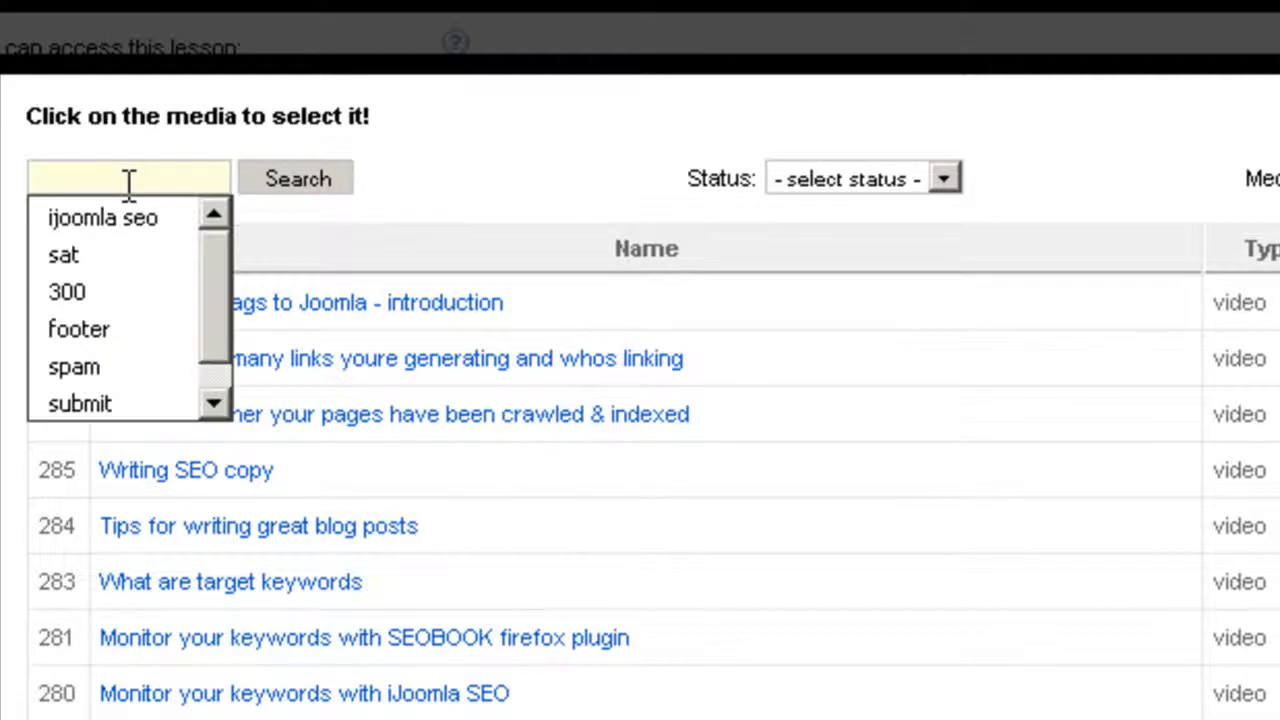
text(tips)
key(Return)
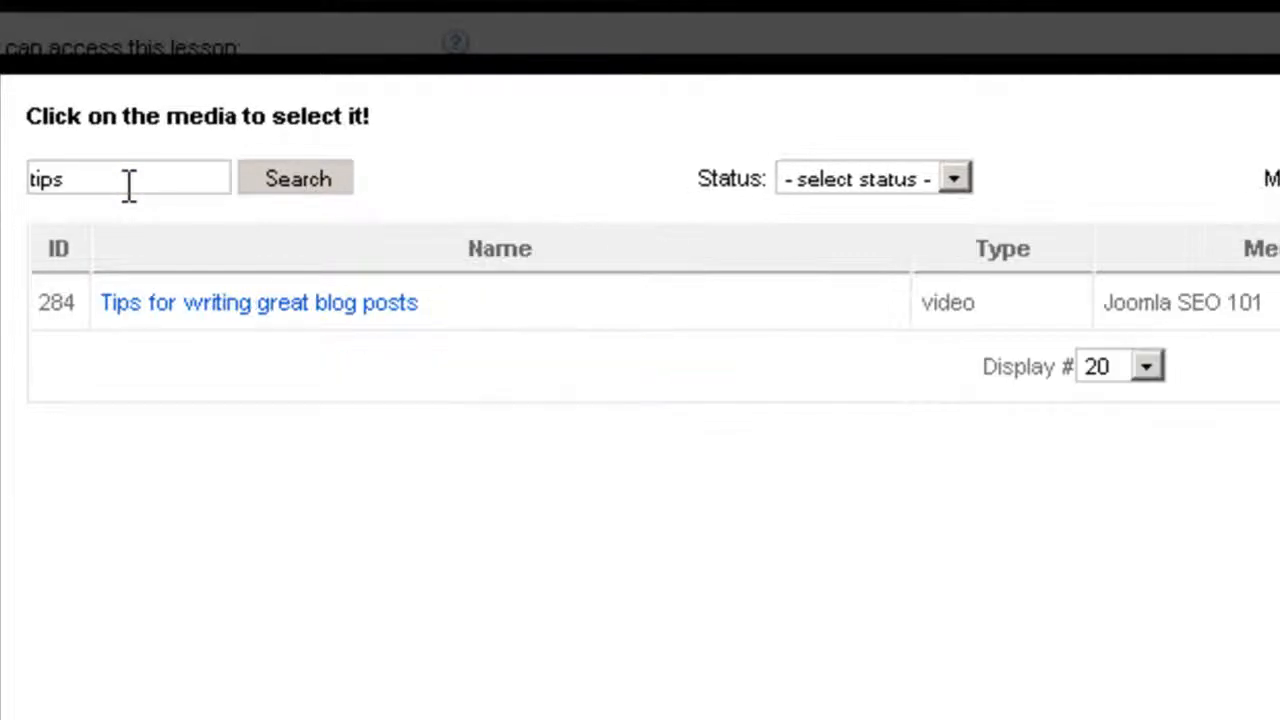
click(205, 318)
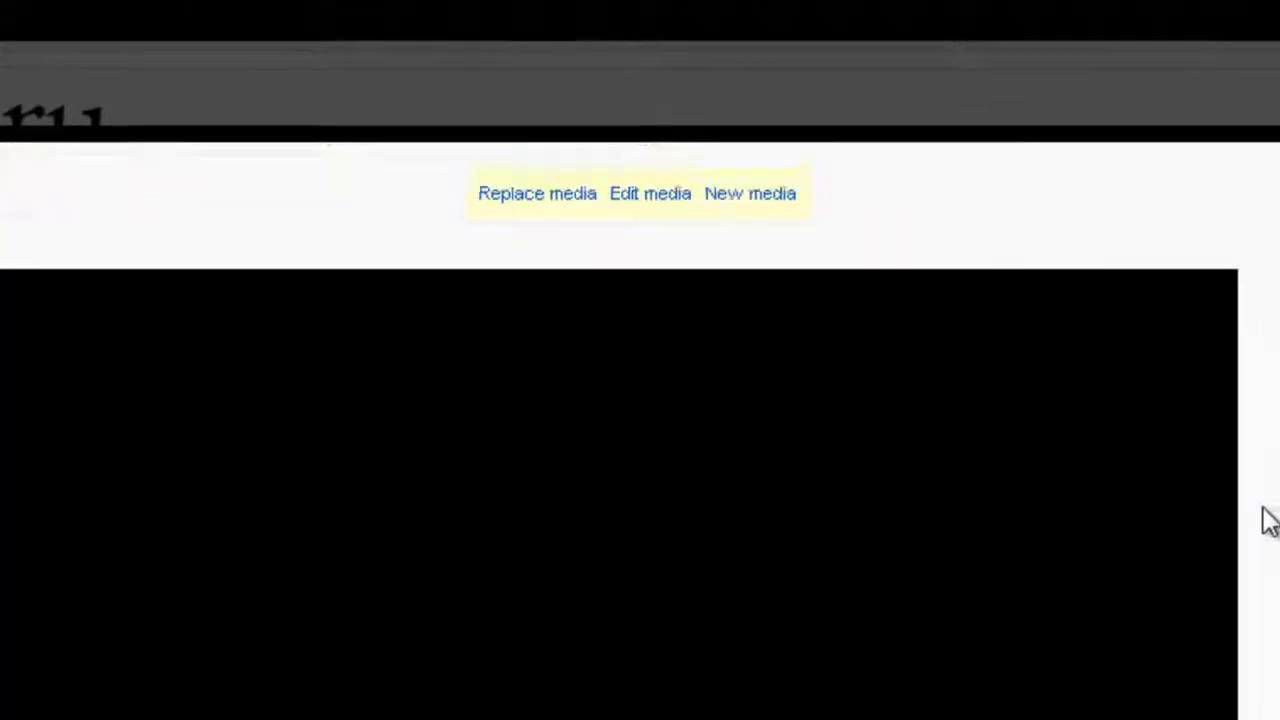
scroll(1264, 510, down, 3)
scroll(1264, 510, up, 2)
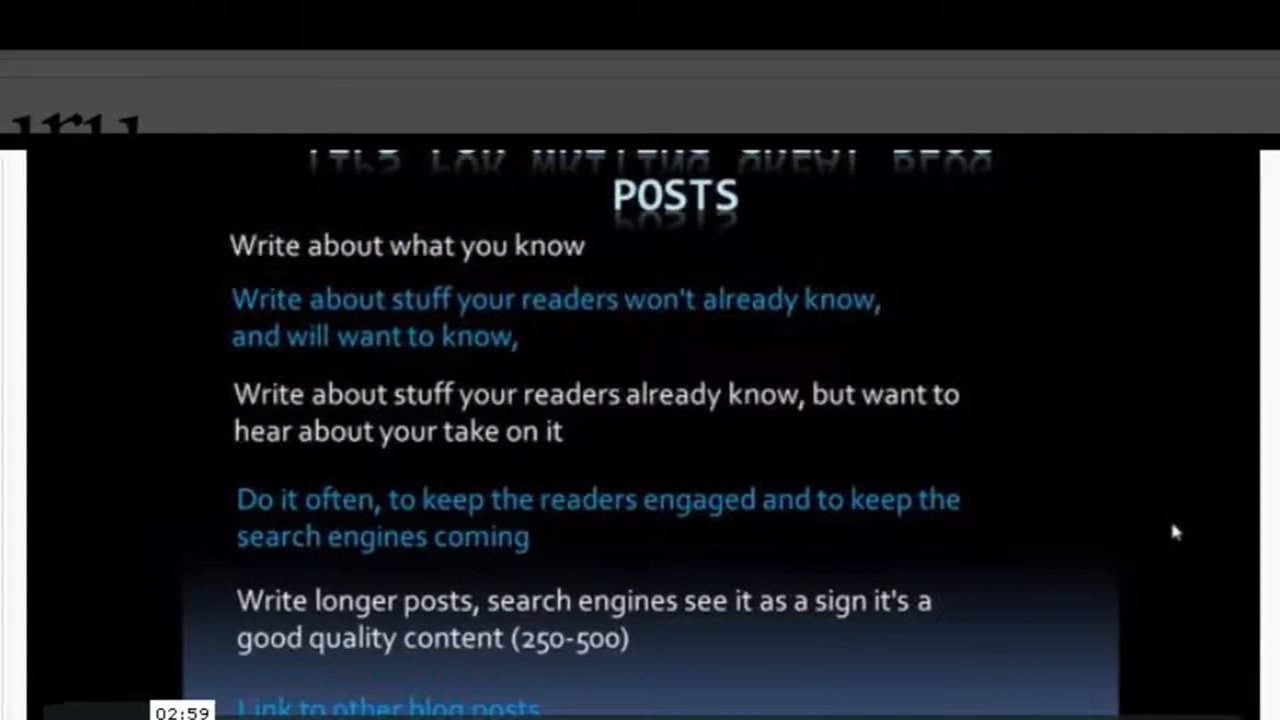
scroll(1175, 533, up, 4)
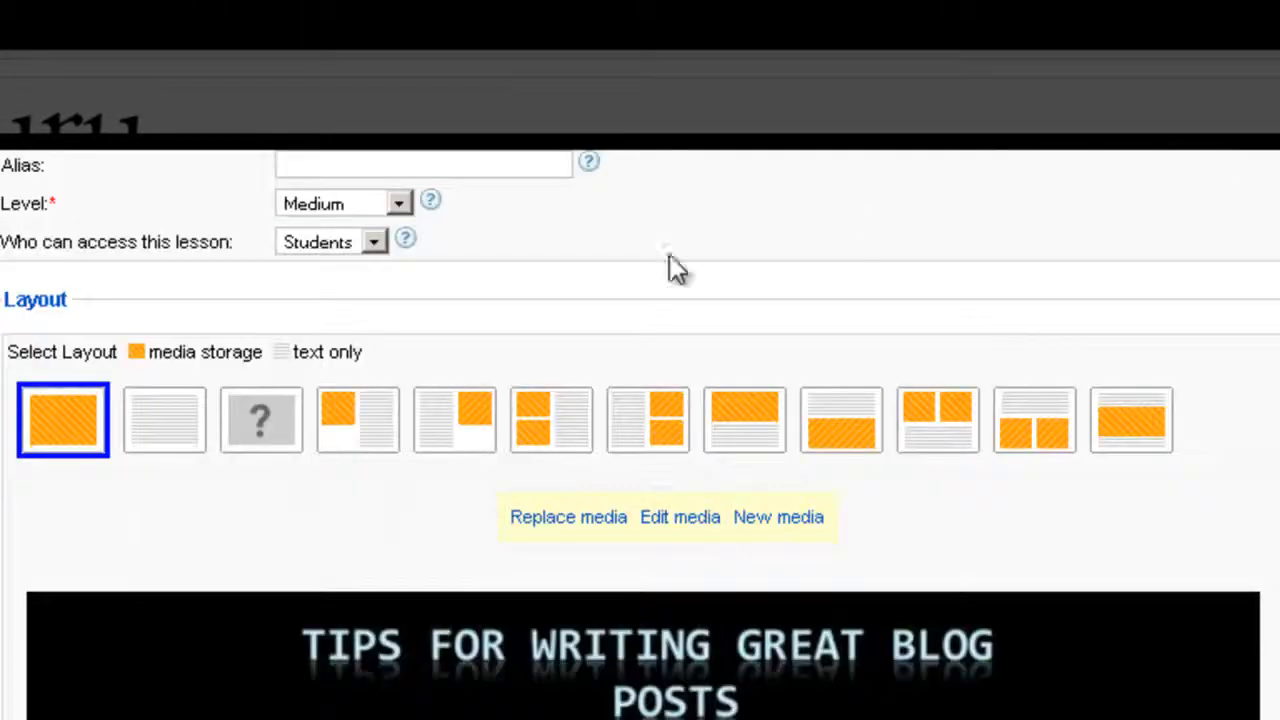
- Switch the lesson to the text-only layout, clear the "tips" search in the text list, and try to insert the "Google Webmaster Tools" text
click(155, 435)
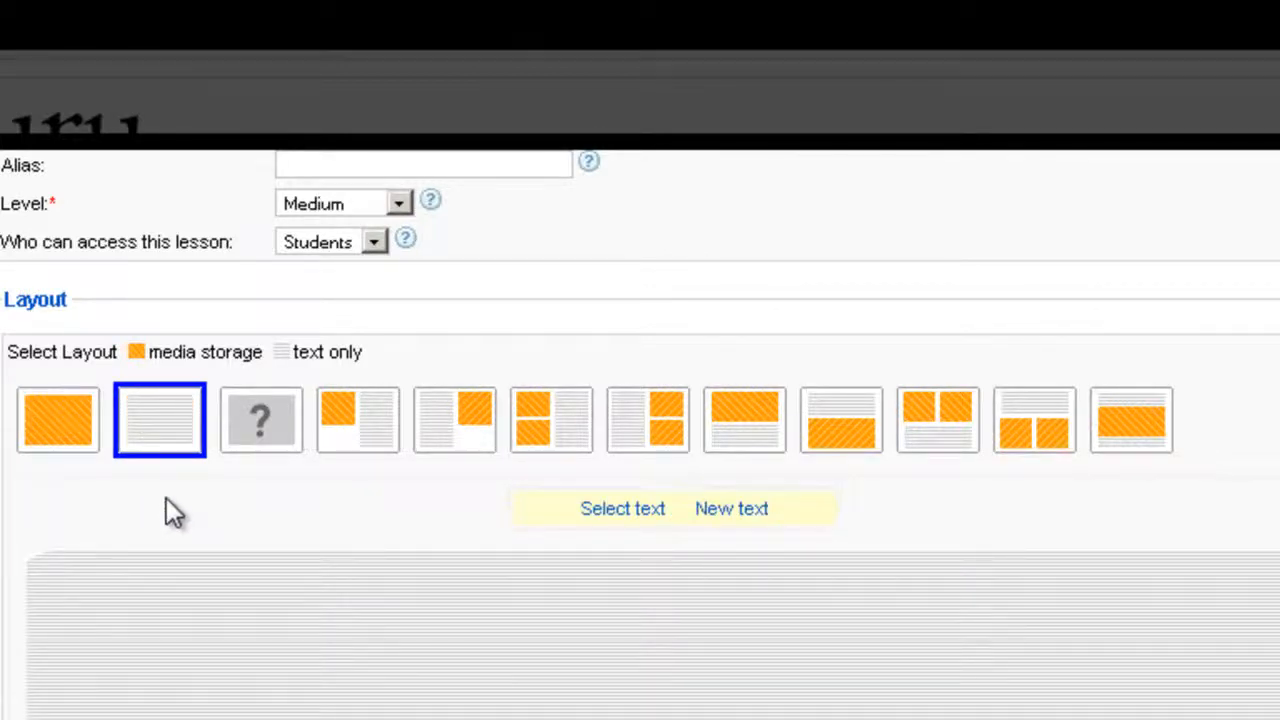
scroll(166, 505, down, 3)
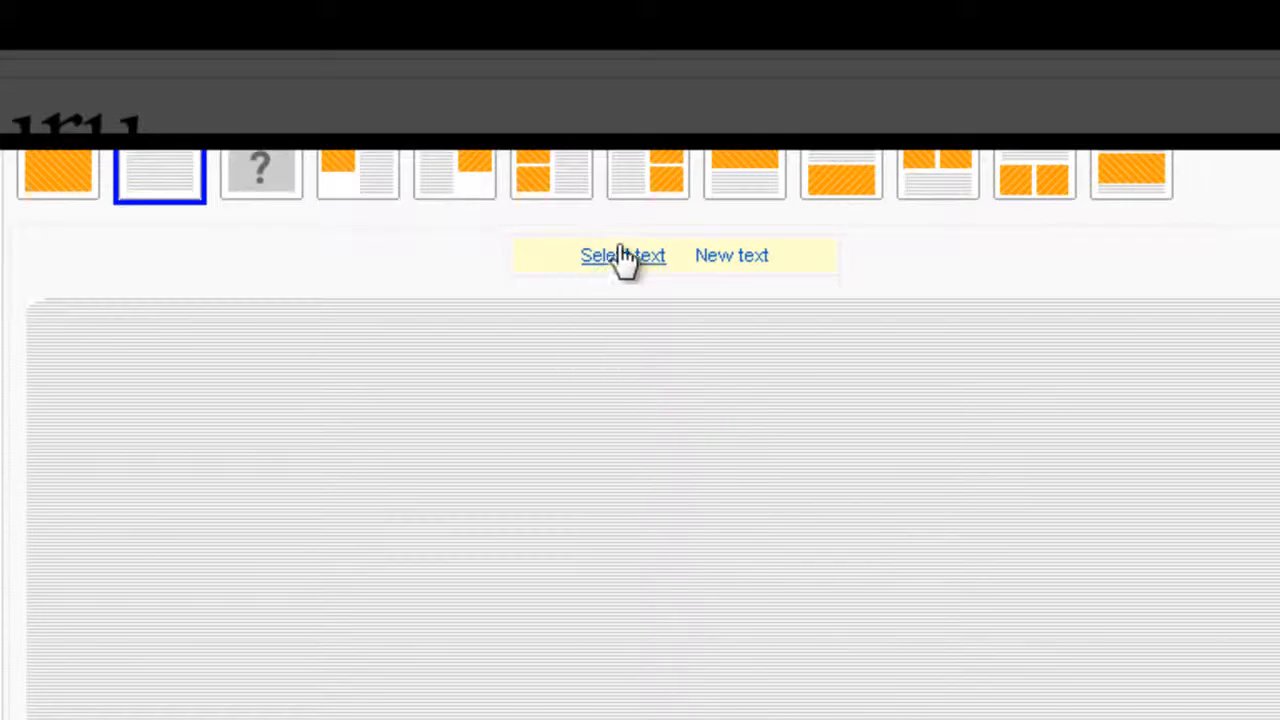
click(623, 256)
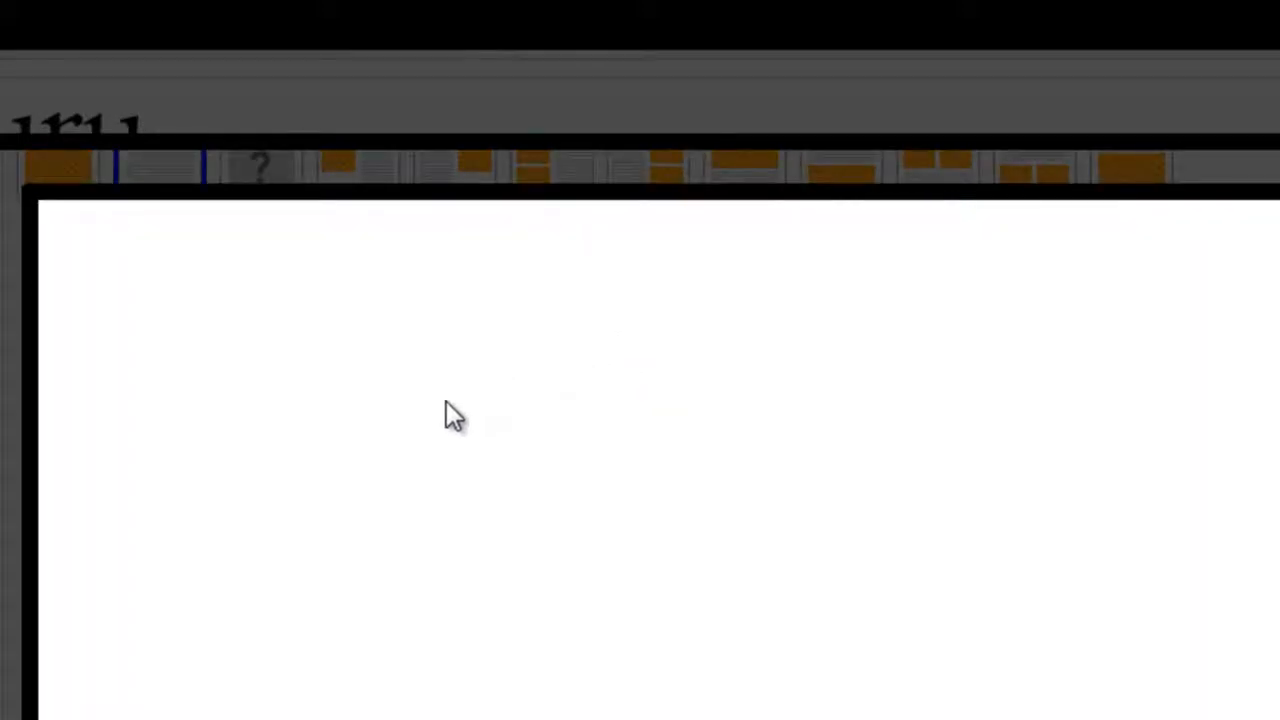
double_click(167, 289)
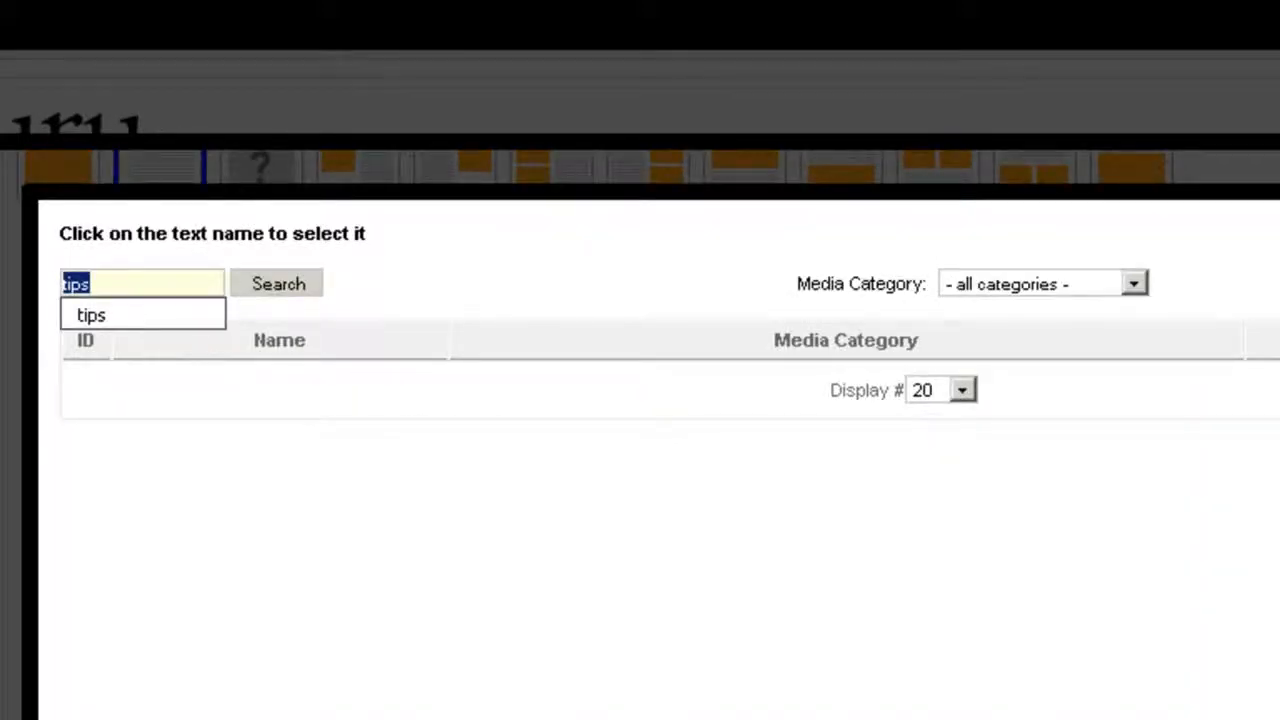
key(BackSpace)
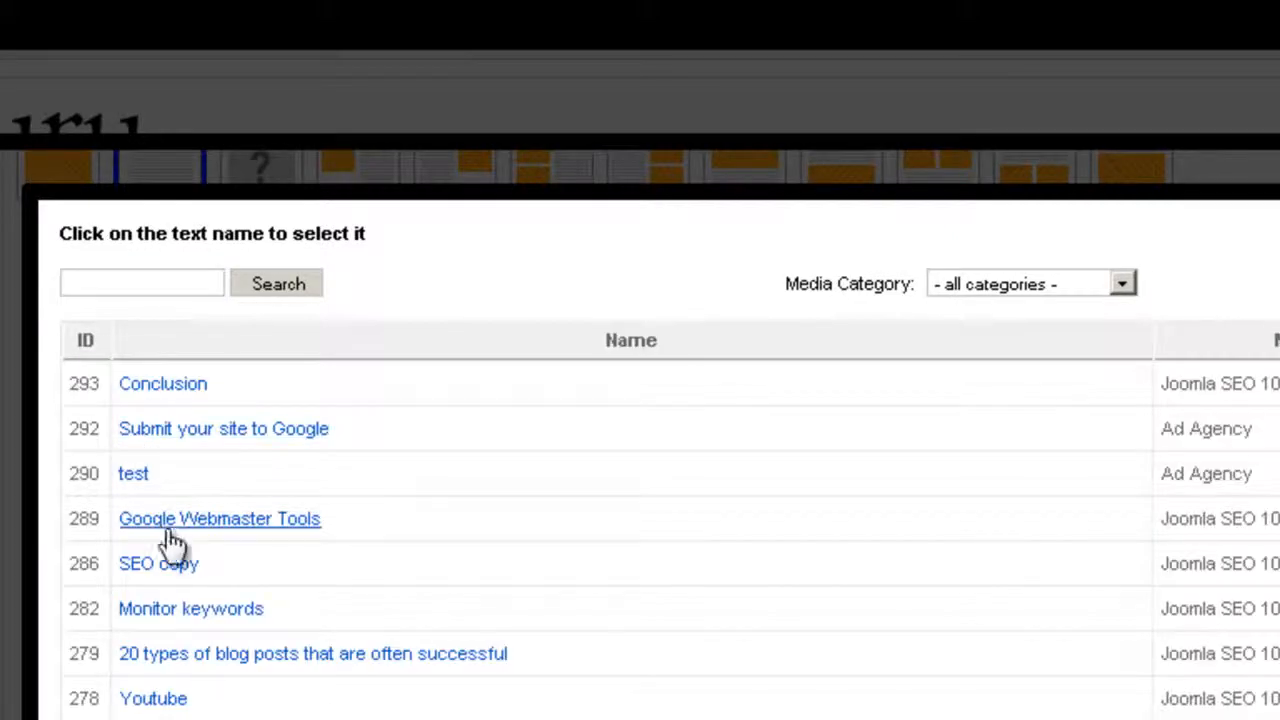
click(172, 528)
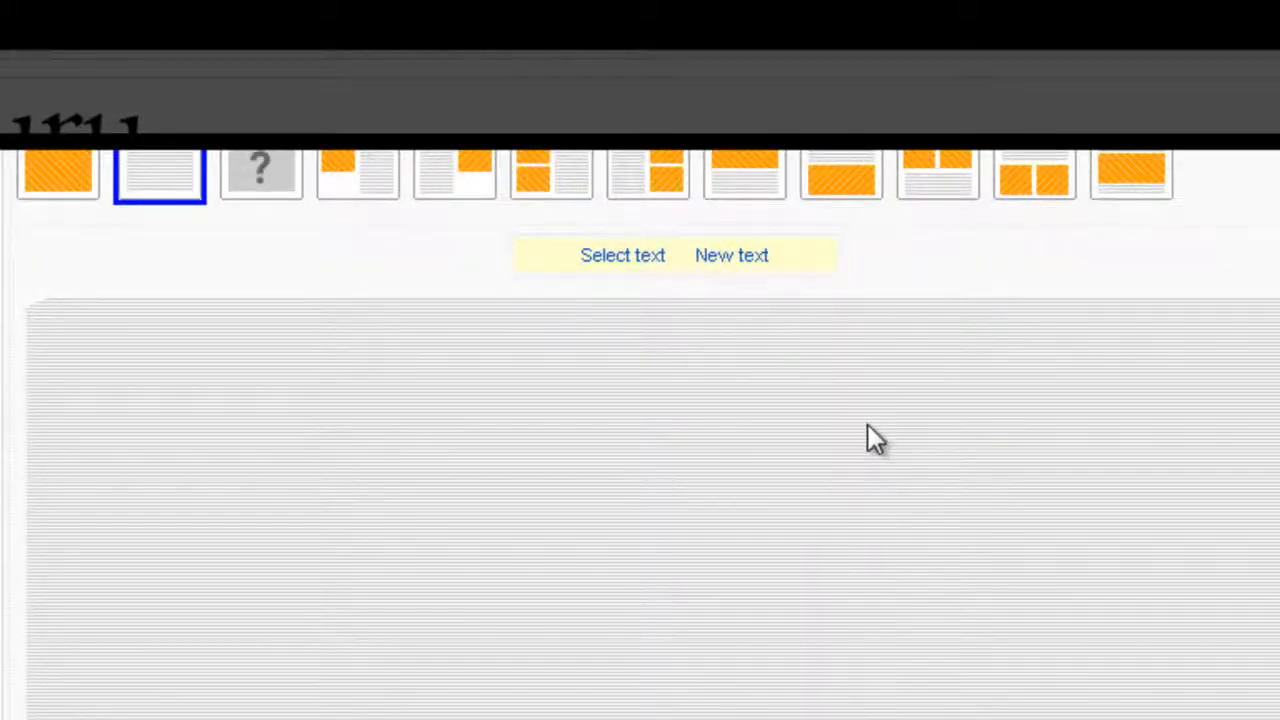
scroll(868, 440, up, 4)
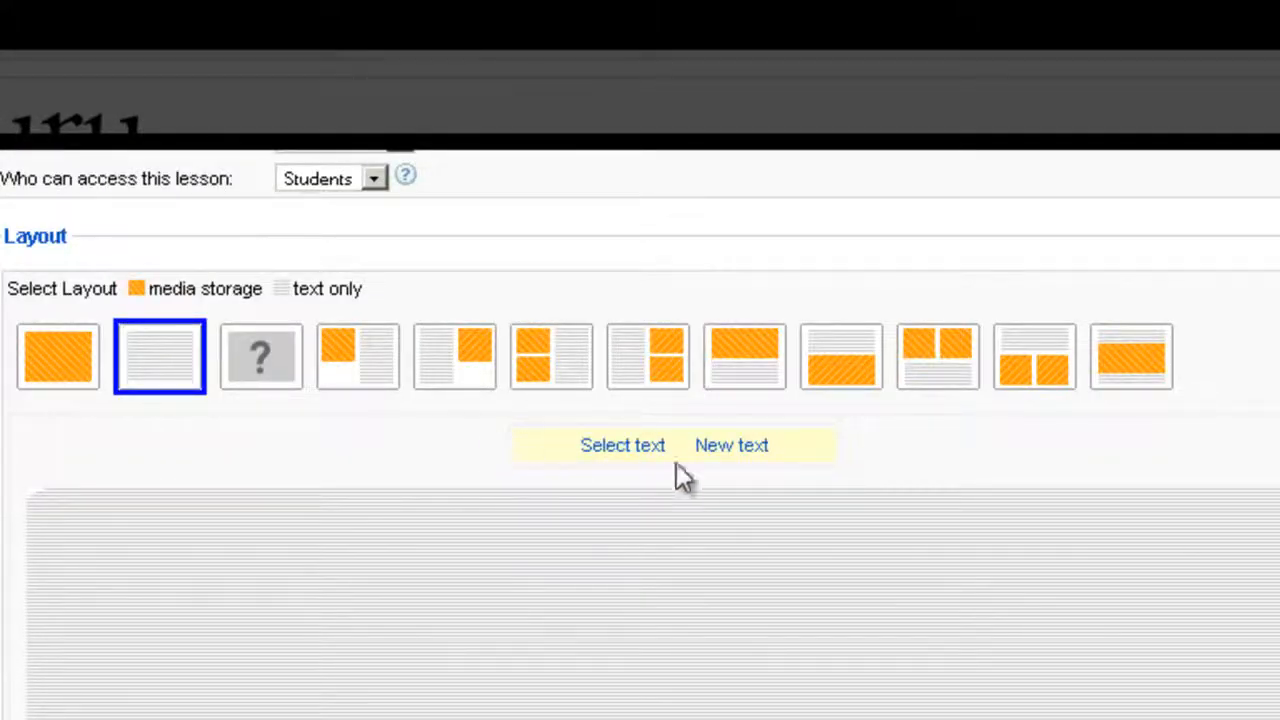
click(752, 450)
- Switch the lesson to the quiz layout, insert the "Joomla Knowledge quiz", and review its questions
click(282, 365)
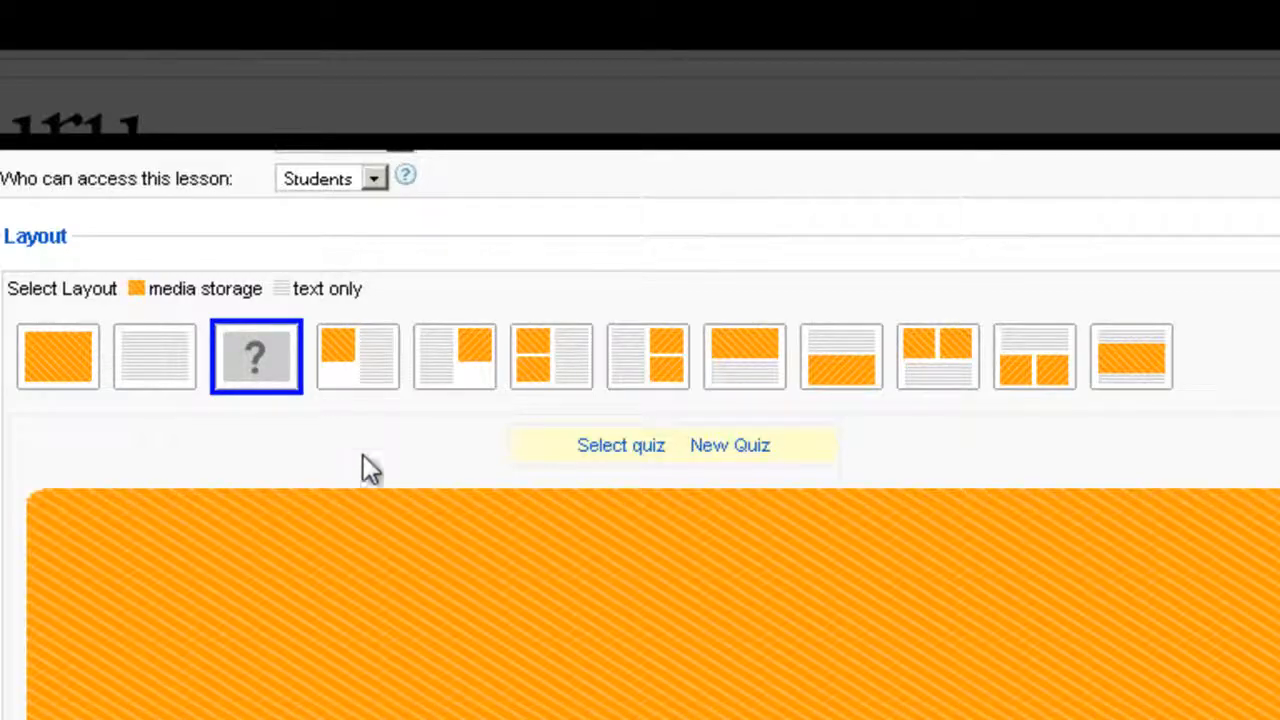
click(620, 445)
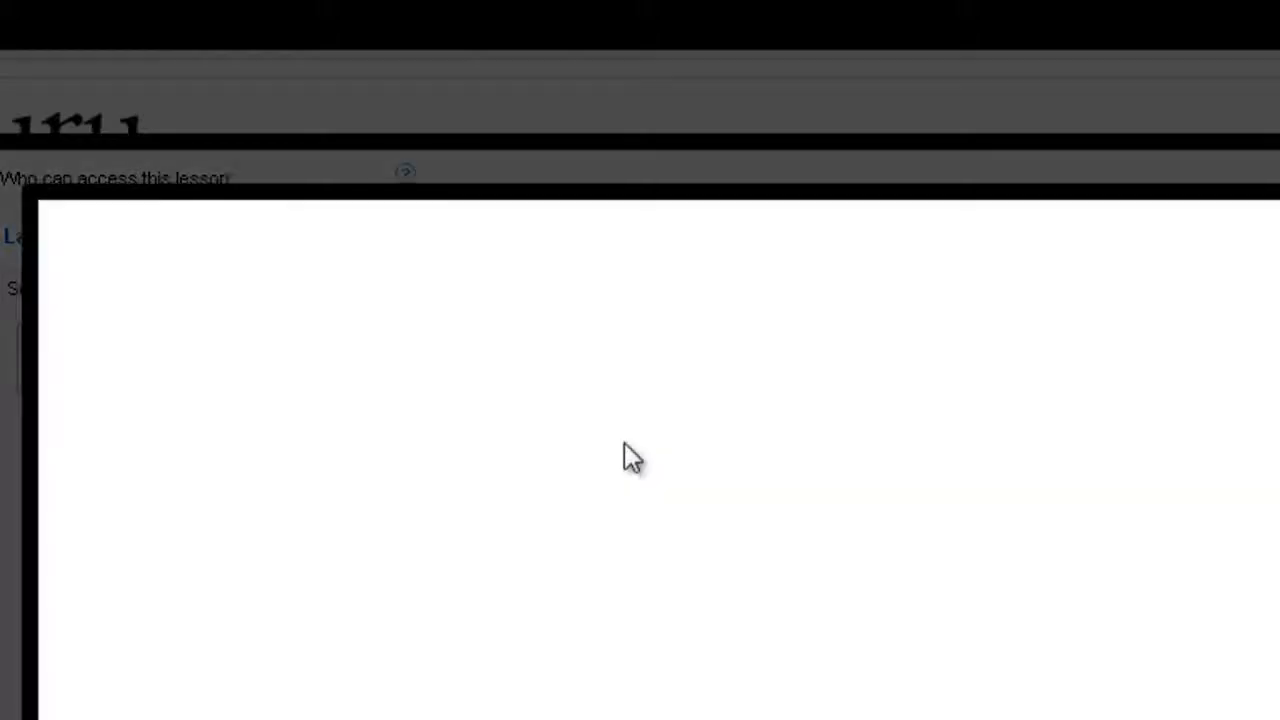
click(229, 441)
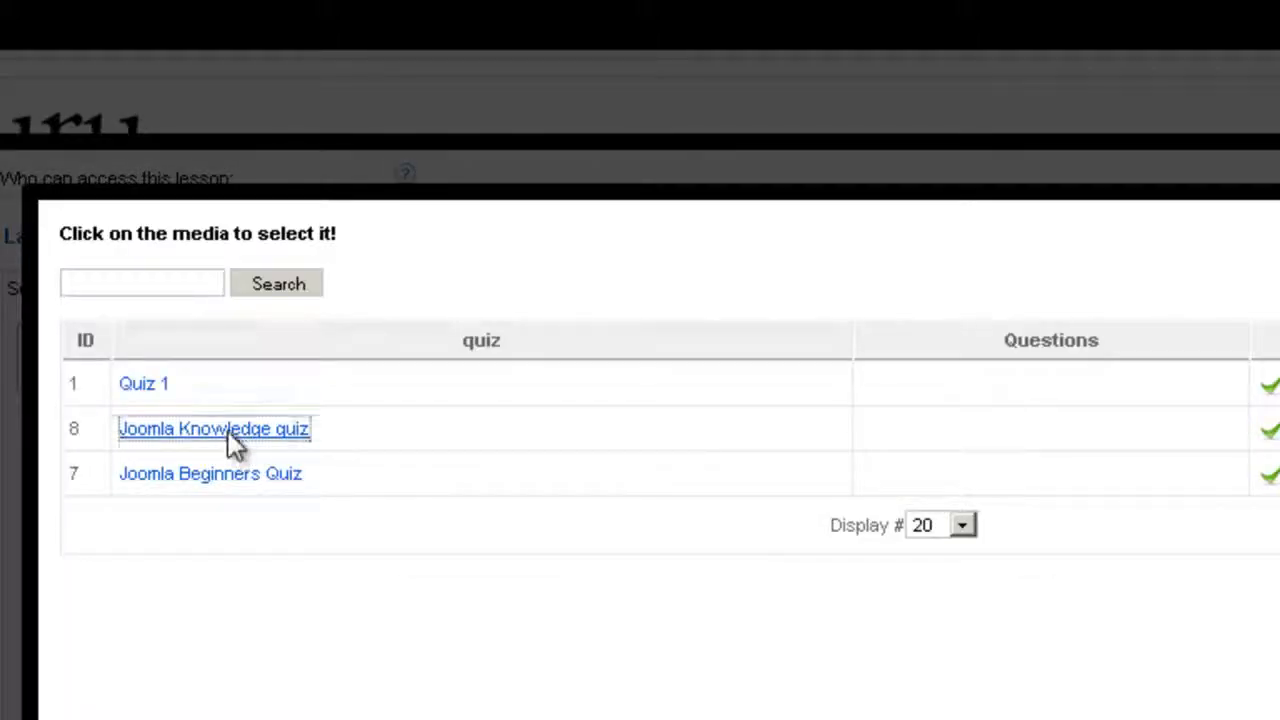
scroll(300, 525, down, 5)
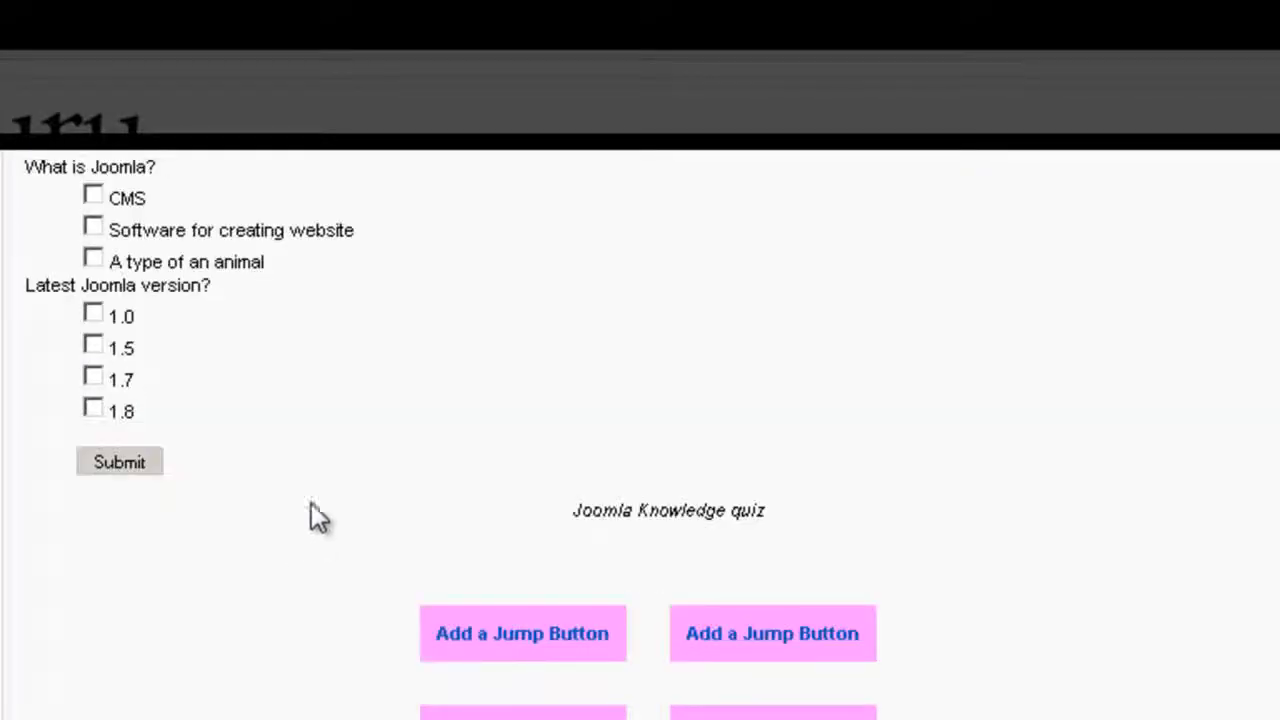
scroll(317, 514, up, 3)
scroll(60, 430, up, 2)
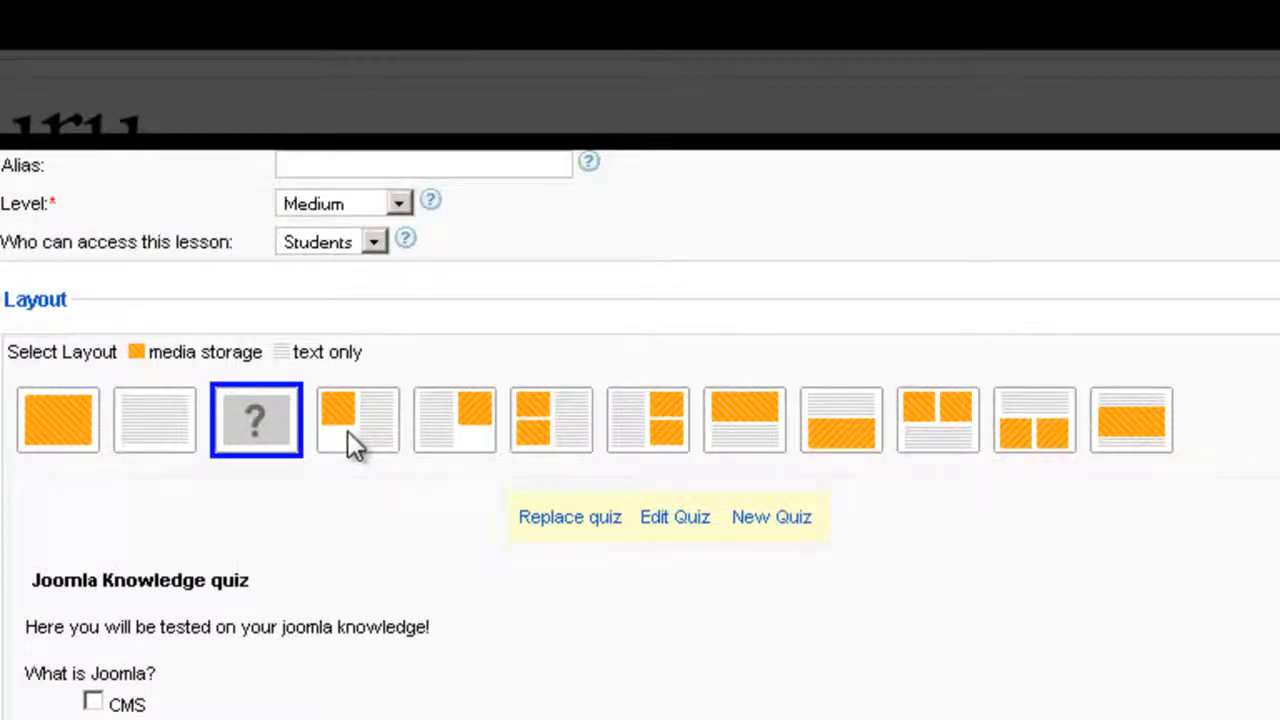
- Try the four side-by-side layouts, with one media item or two stacked media items on either side of the text, and review their placeholders
click(350, 440)
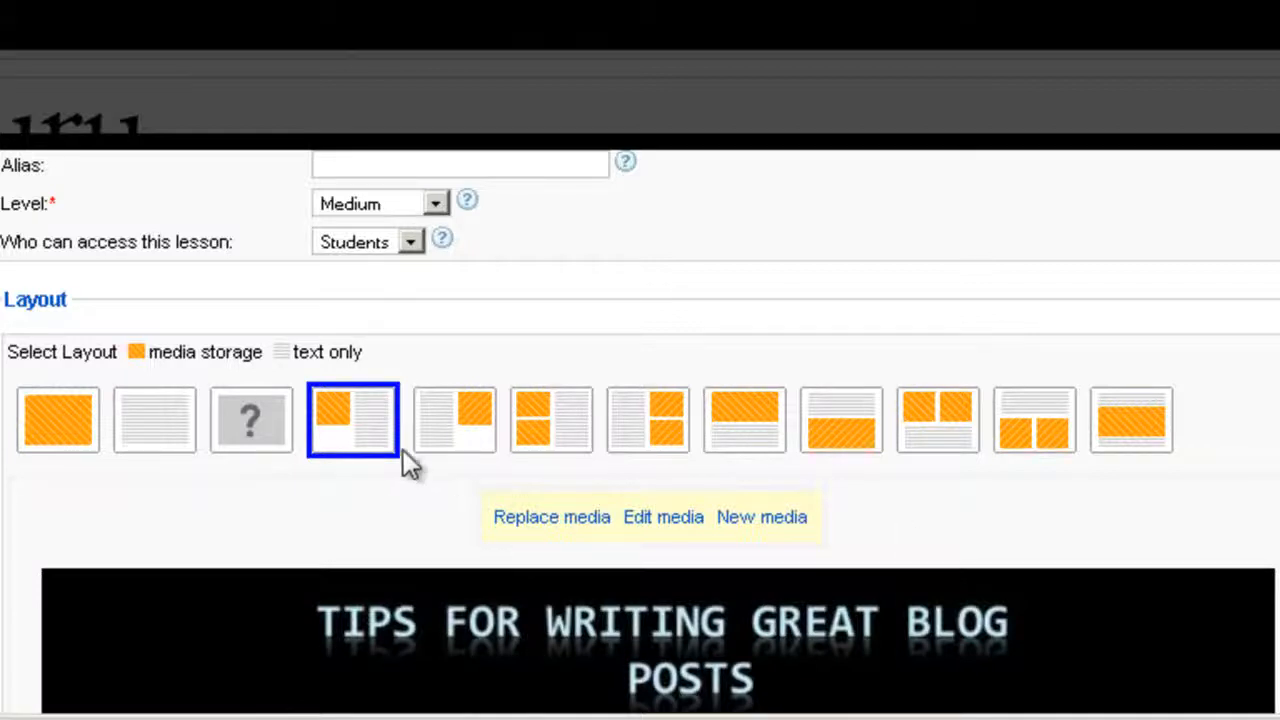
click(443, 428)
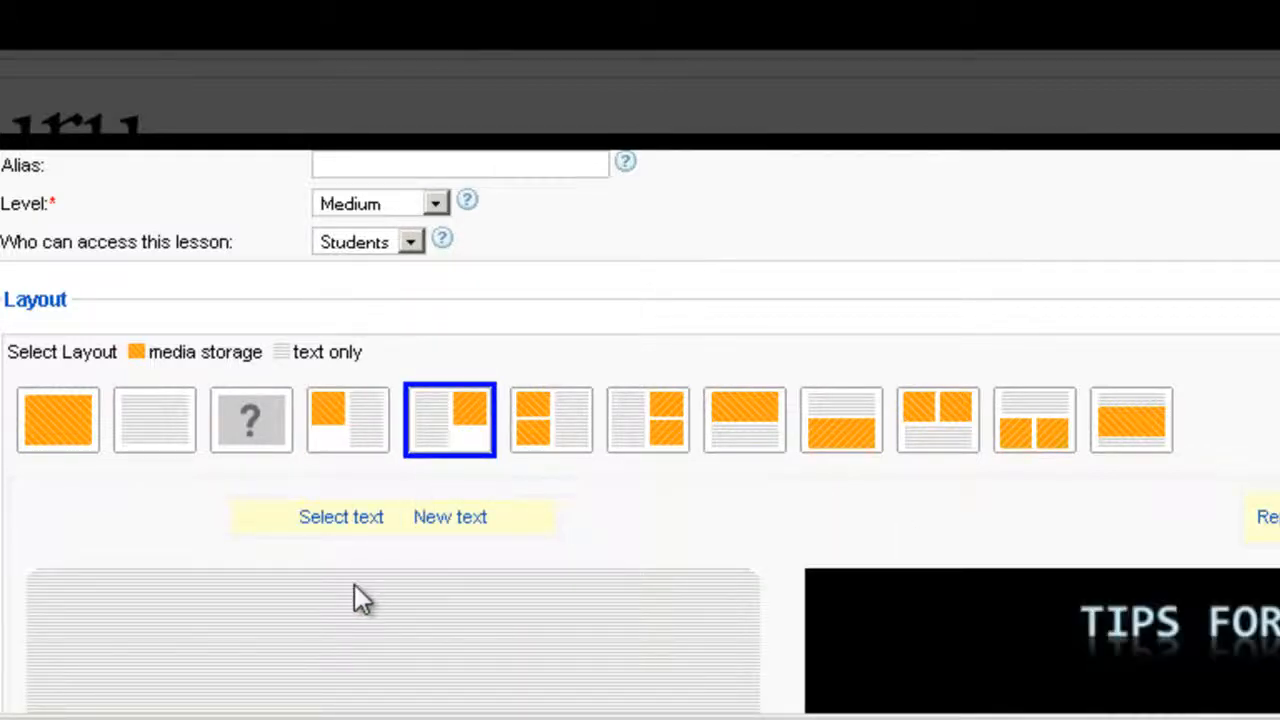
click(570, 437)
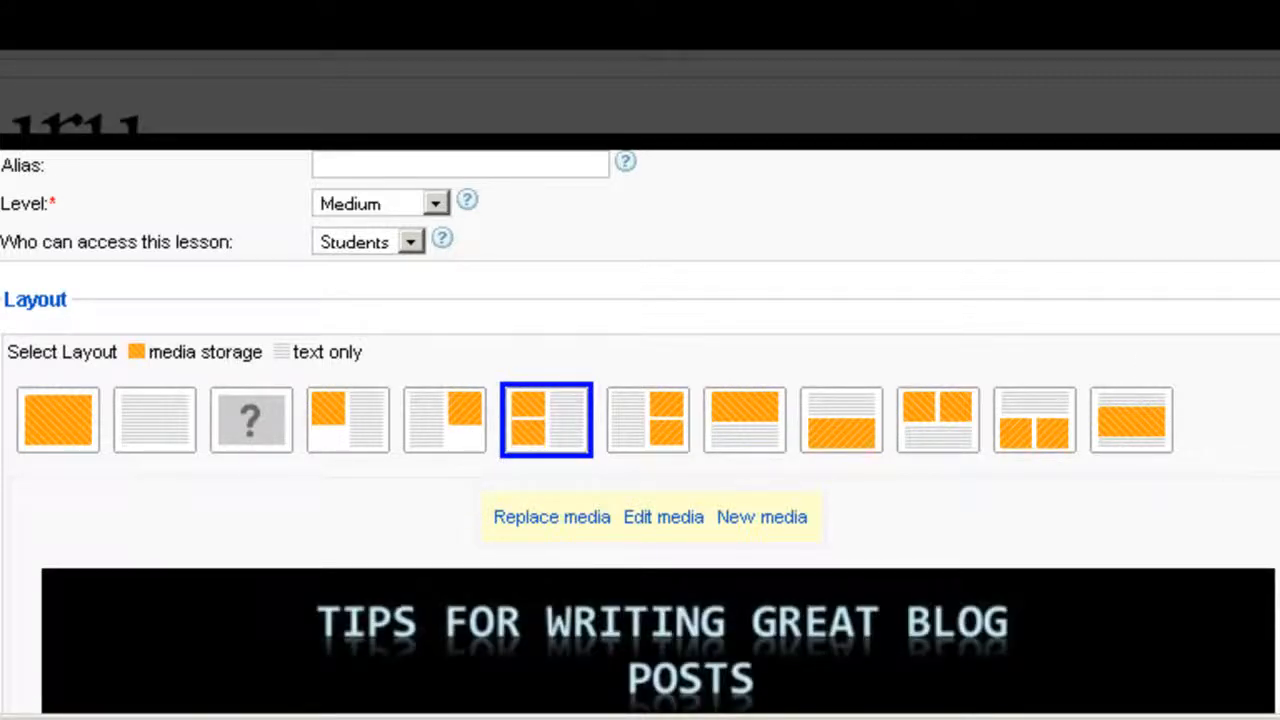
scroll(910, 512, down, 7)
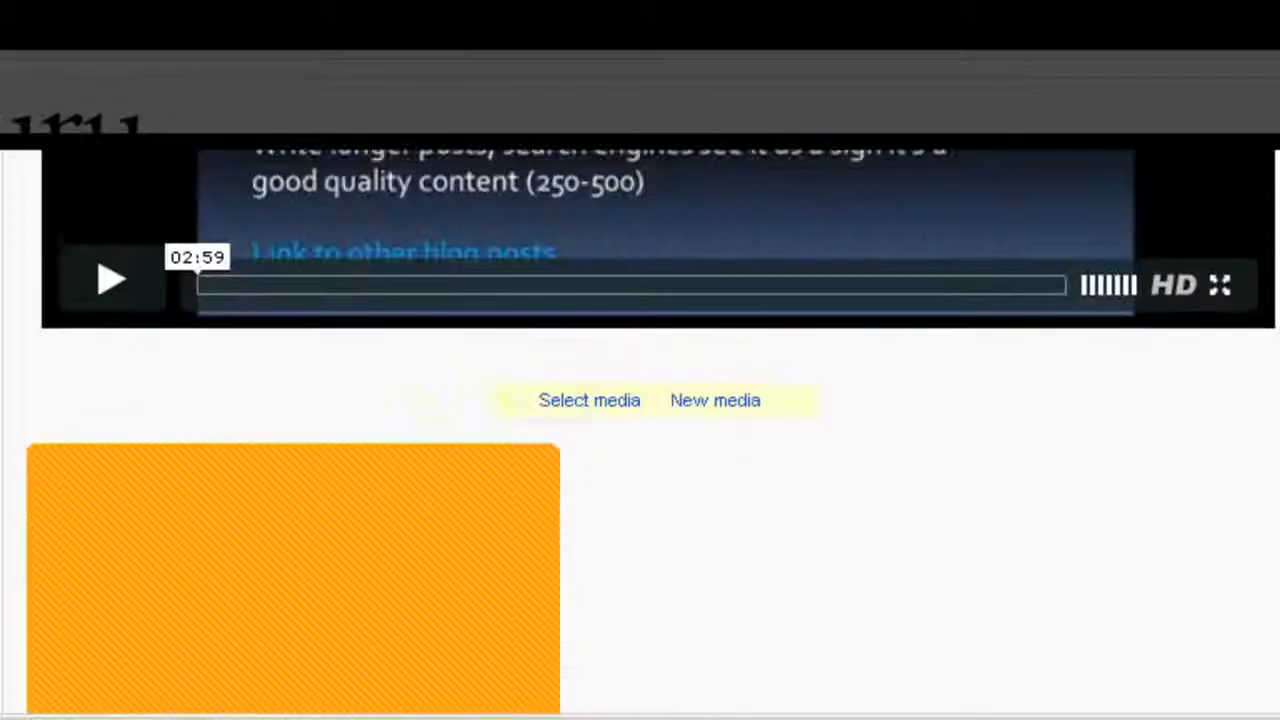
scroll(520, 490, up, 7)
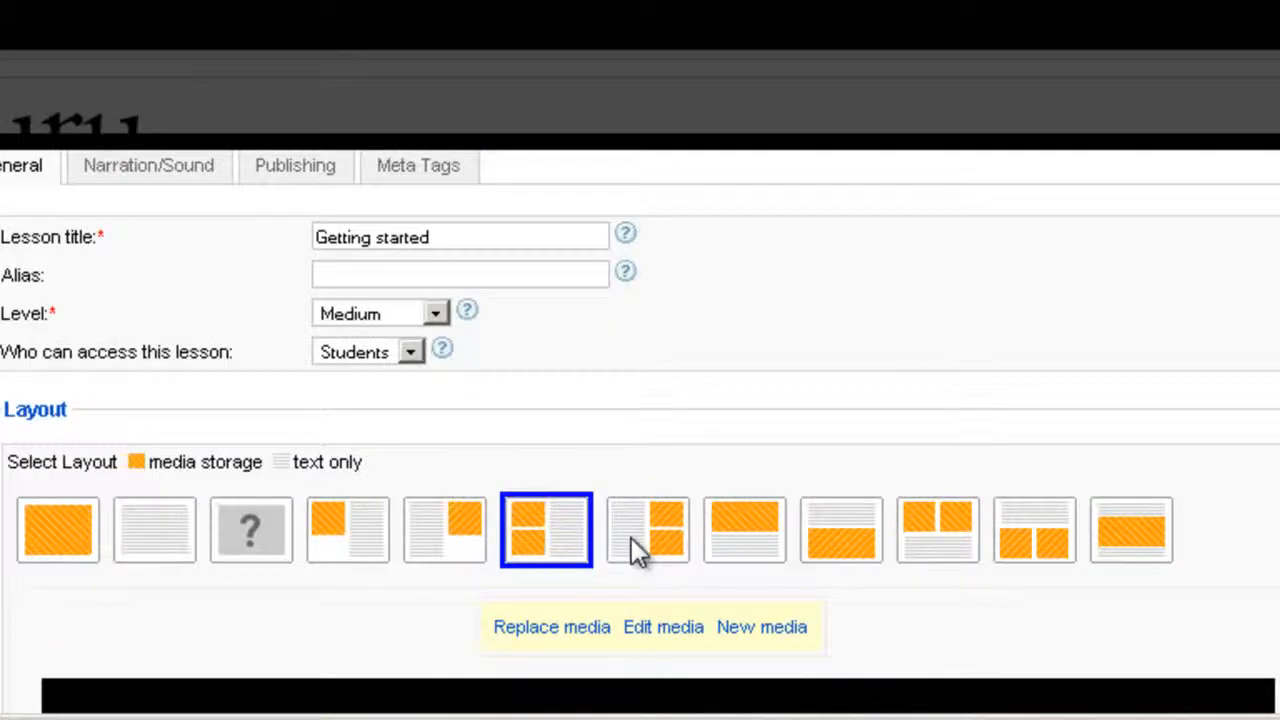
click(631, 540)
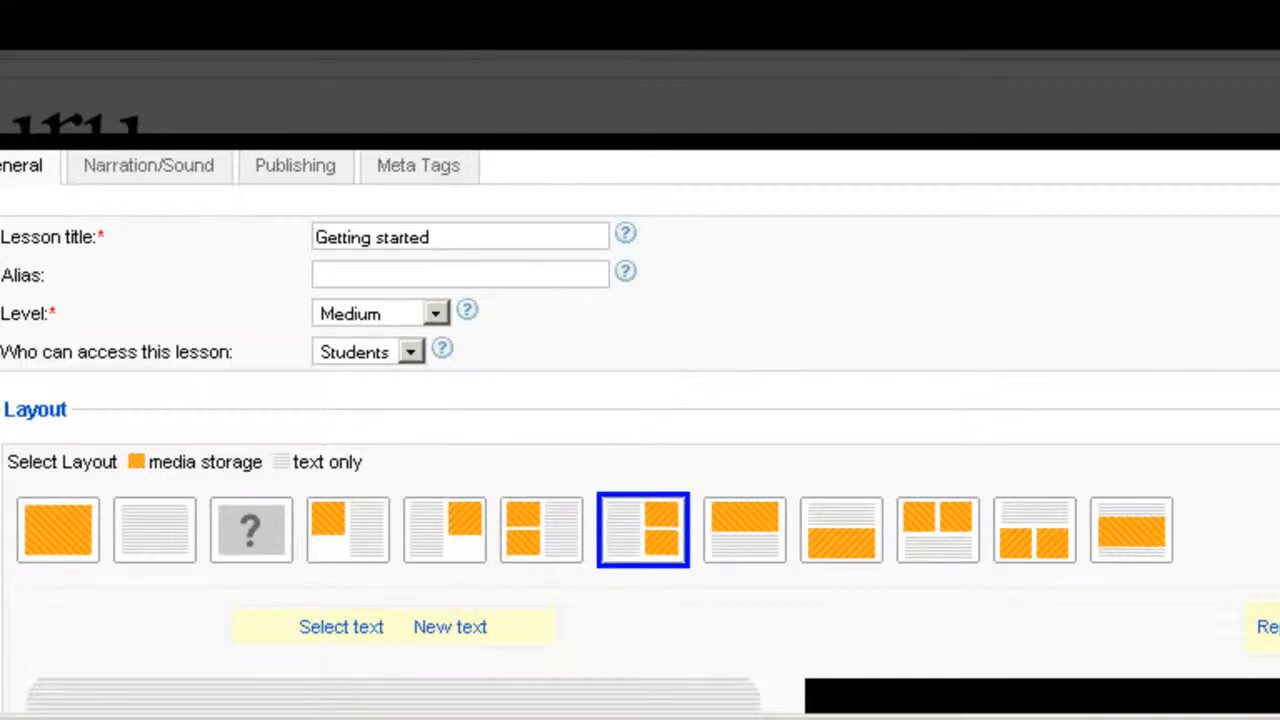
scroll(990, 450, down, 5)
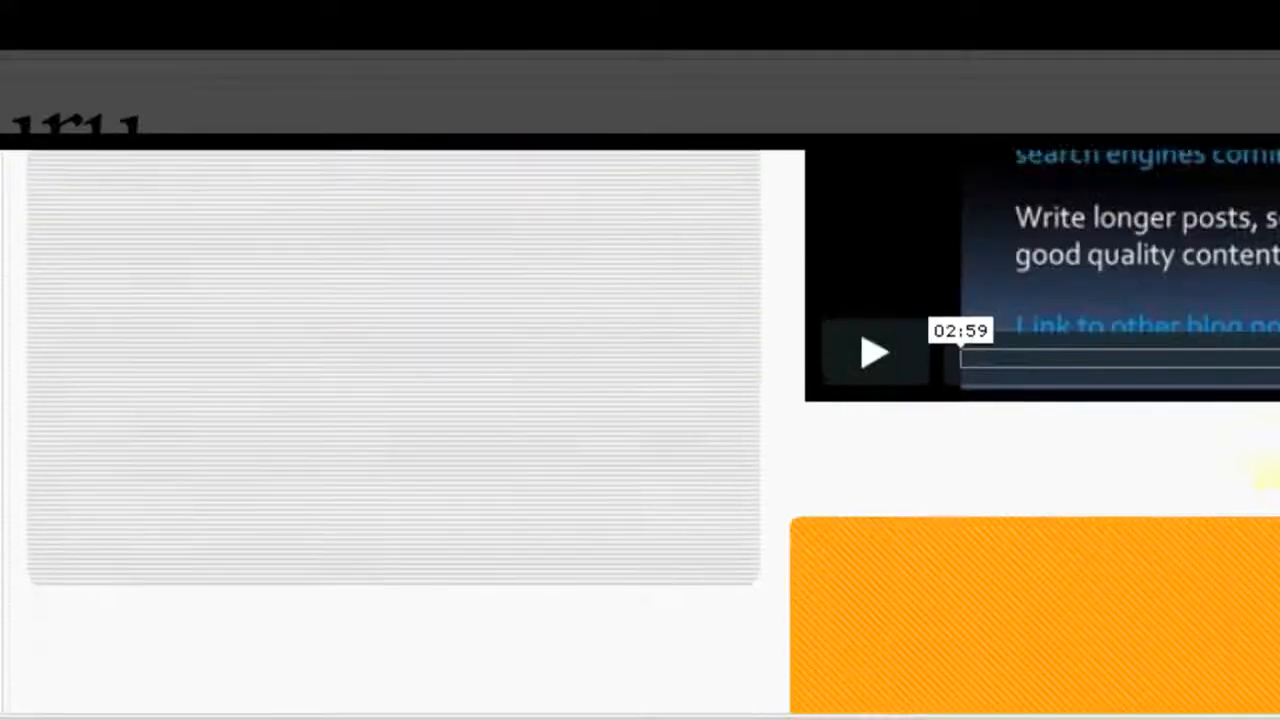
scroll(990, 450, up, 4)
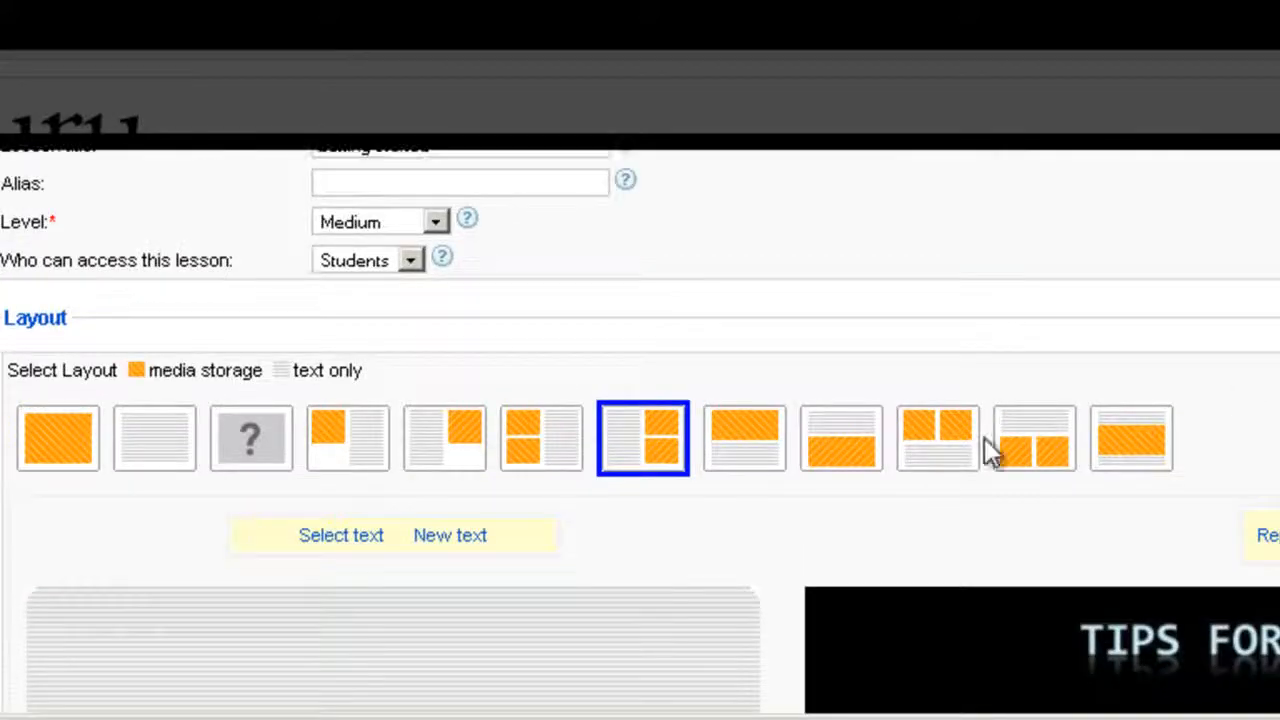
- Try the layout with one media item above the text and the one with the text above the media item
click(748, 452)
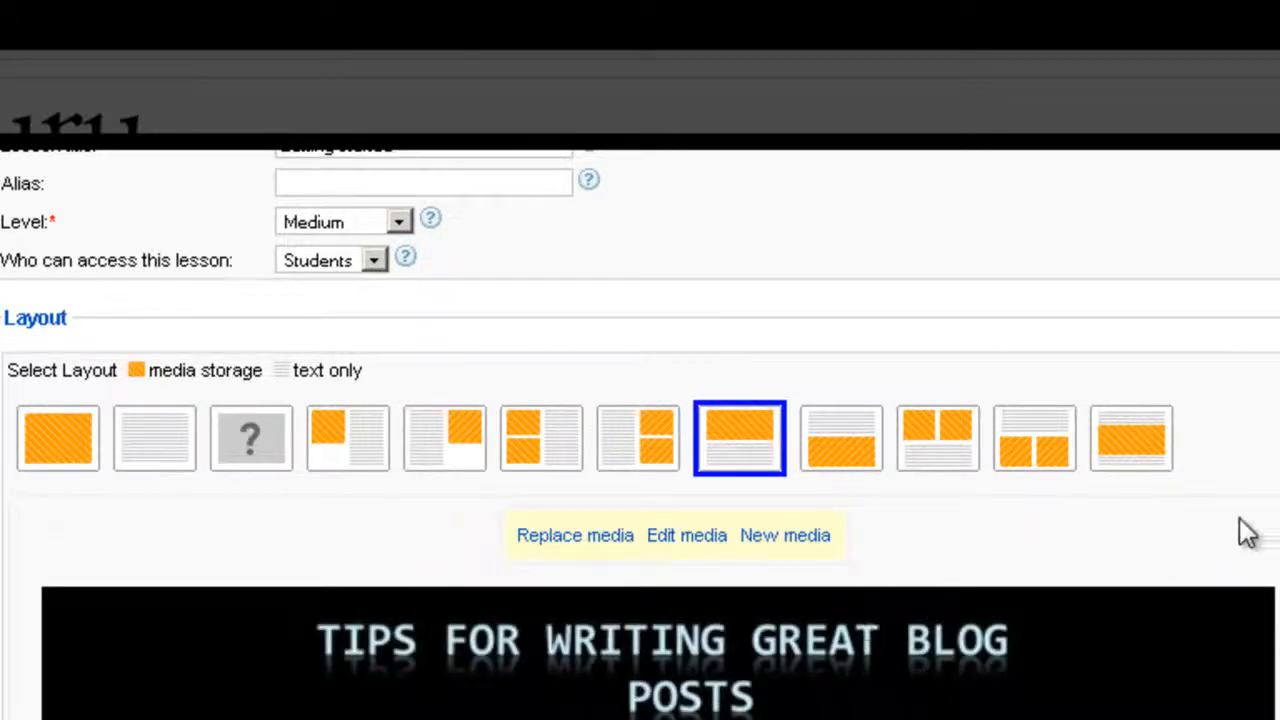
scroll(1189, 466, down, 5)
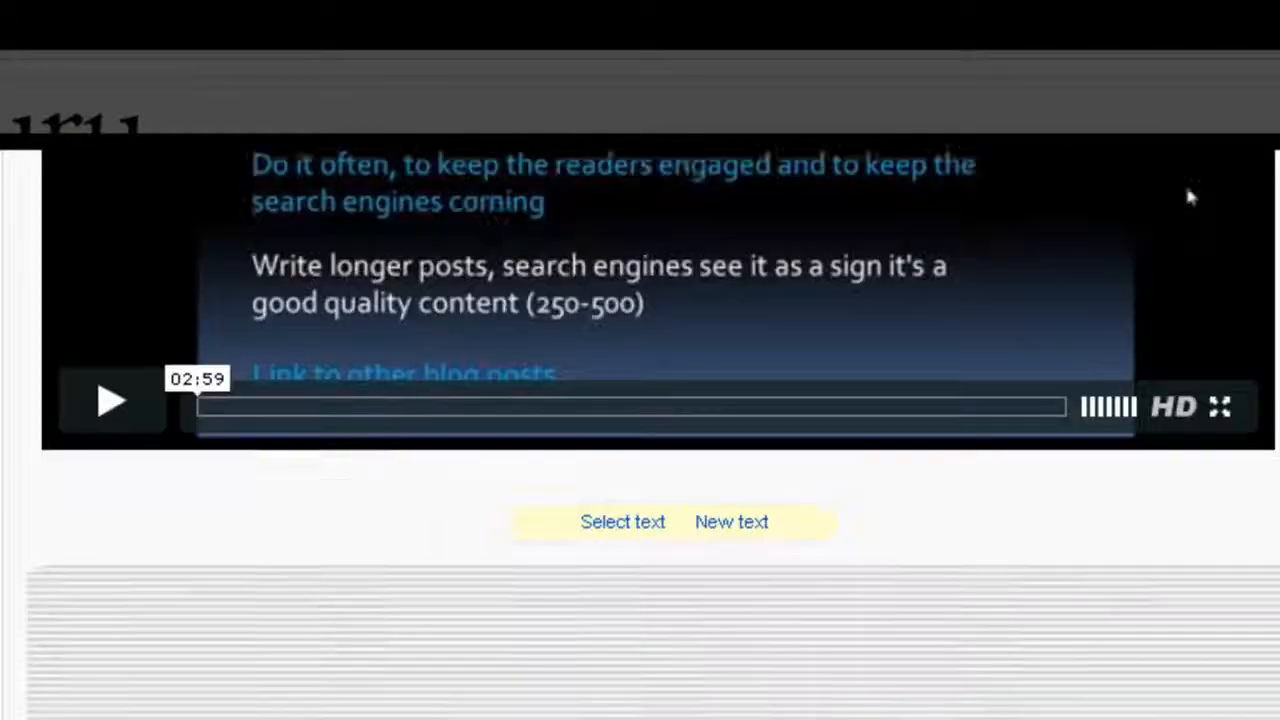
scroll(1189, 466, up, 4)
click(829, 340)
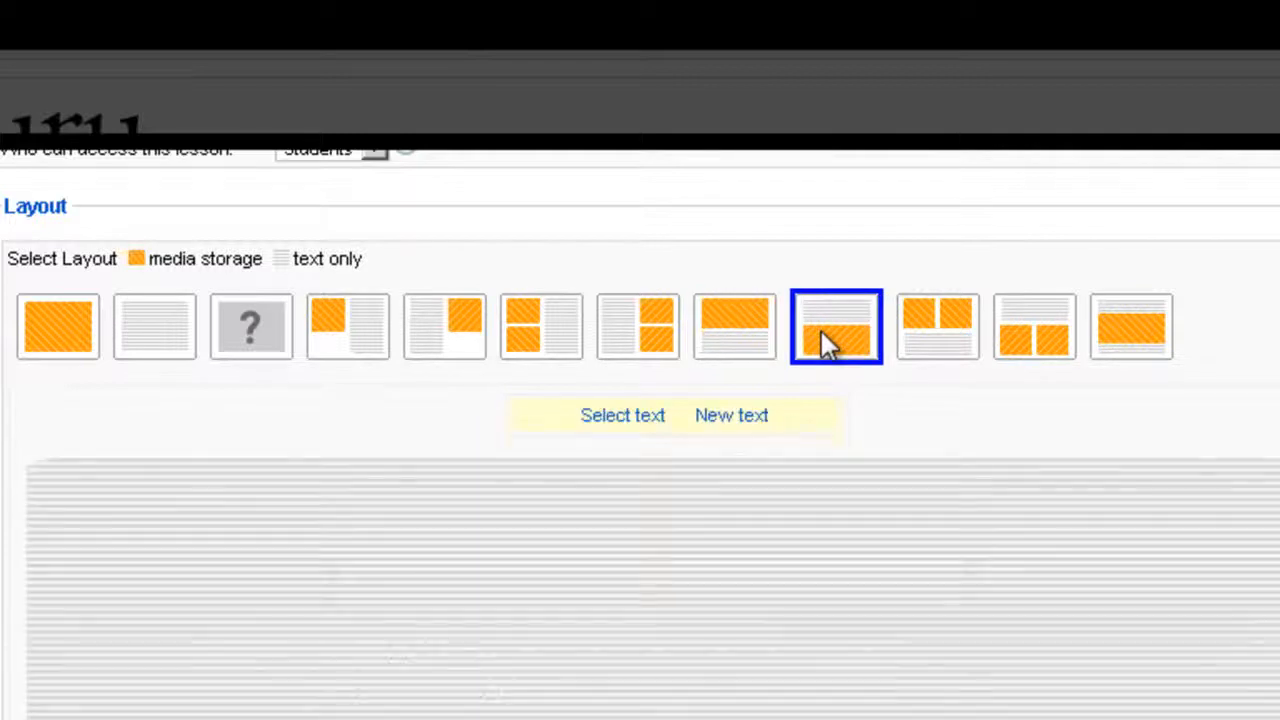
- Set the lesson layout to two media items side by side above the text and review its placeholders
click(938, 337)
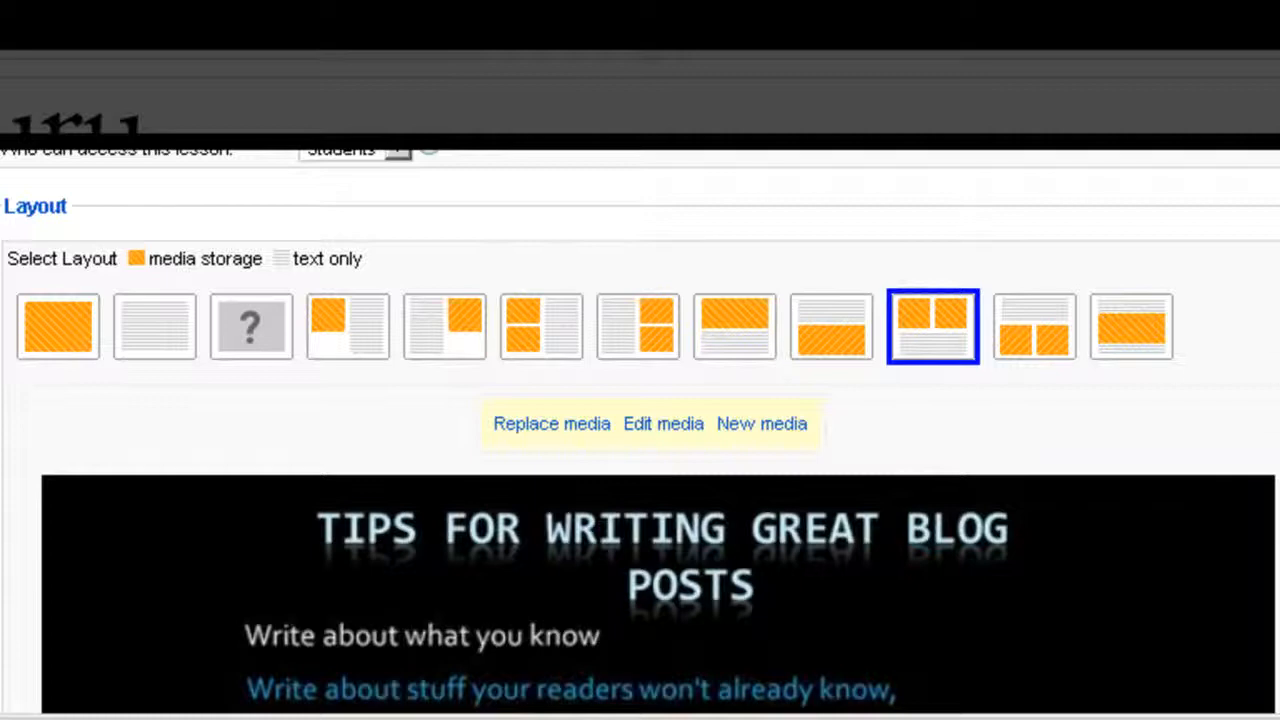
scroll(1103, 537, down, 5)
scroll(1103, 537, up, 7)
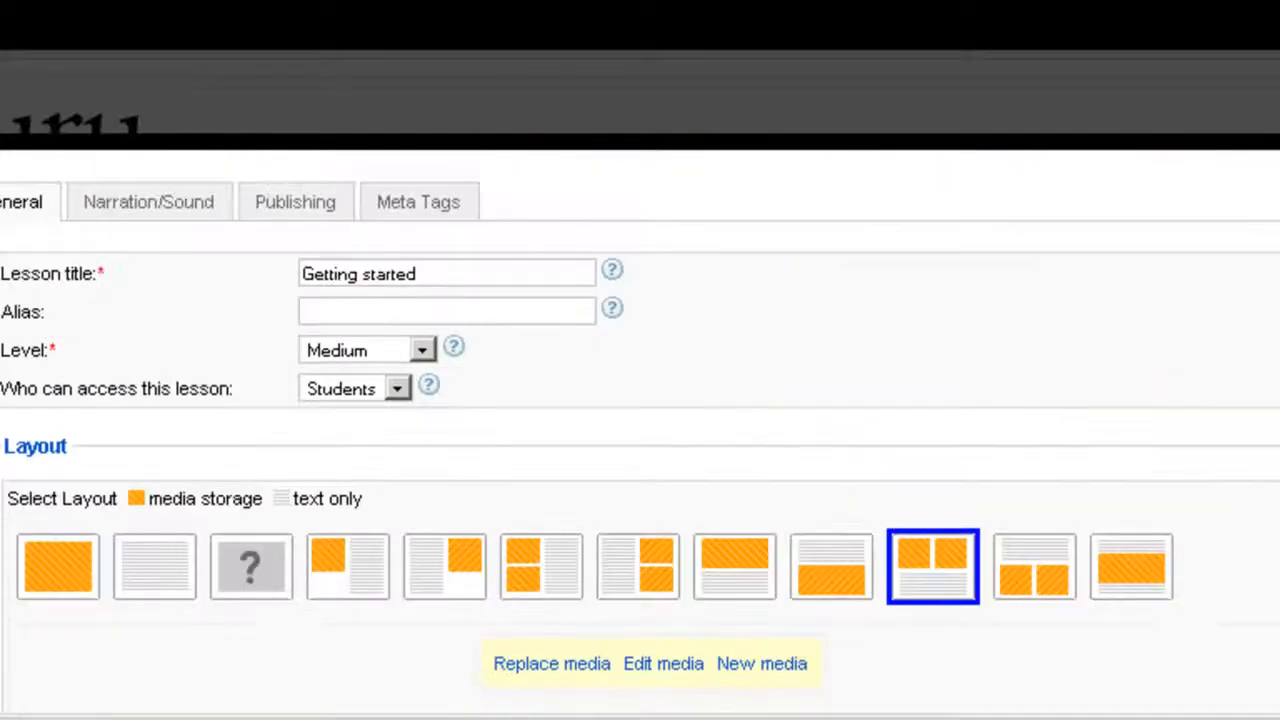
- Try the layouts with text above two side-by-side media items and with one media item between two texts, reviewing their placeholders
click(1050, 569)
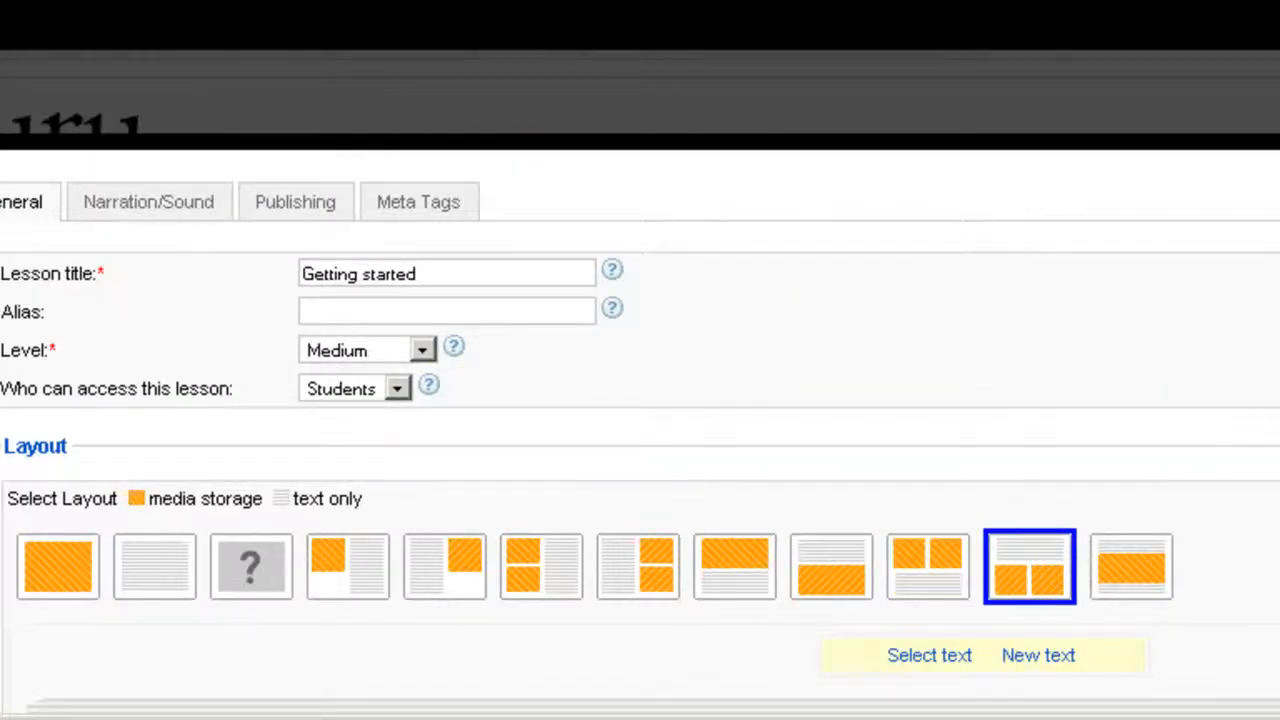
scroll(1189, 680, down, 5)
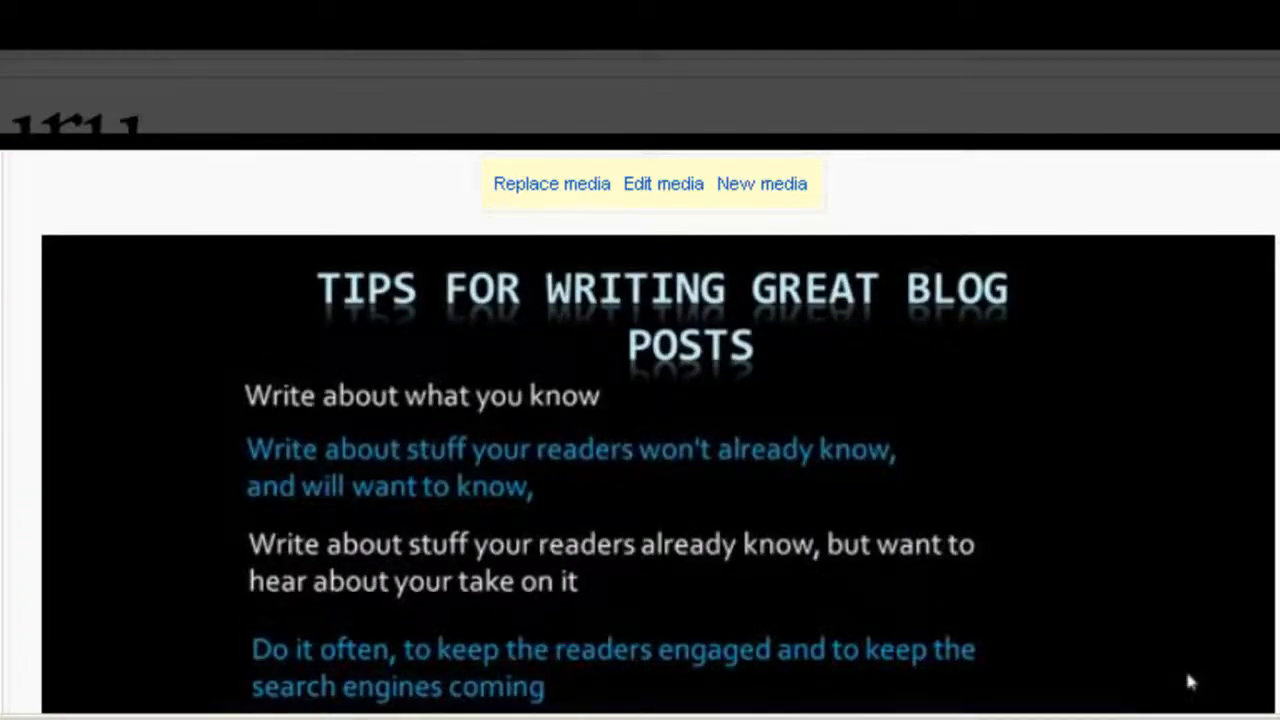
scroll(1189, 680, up, 4)
click(1163, 495)
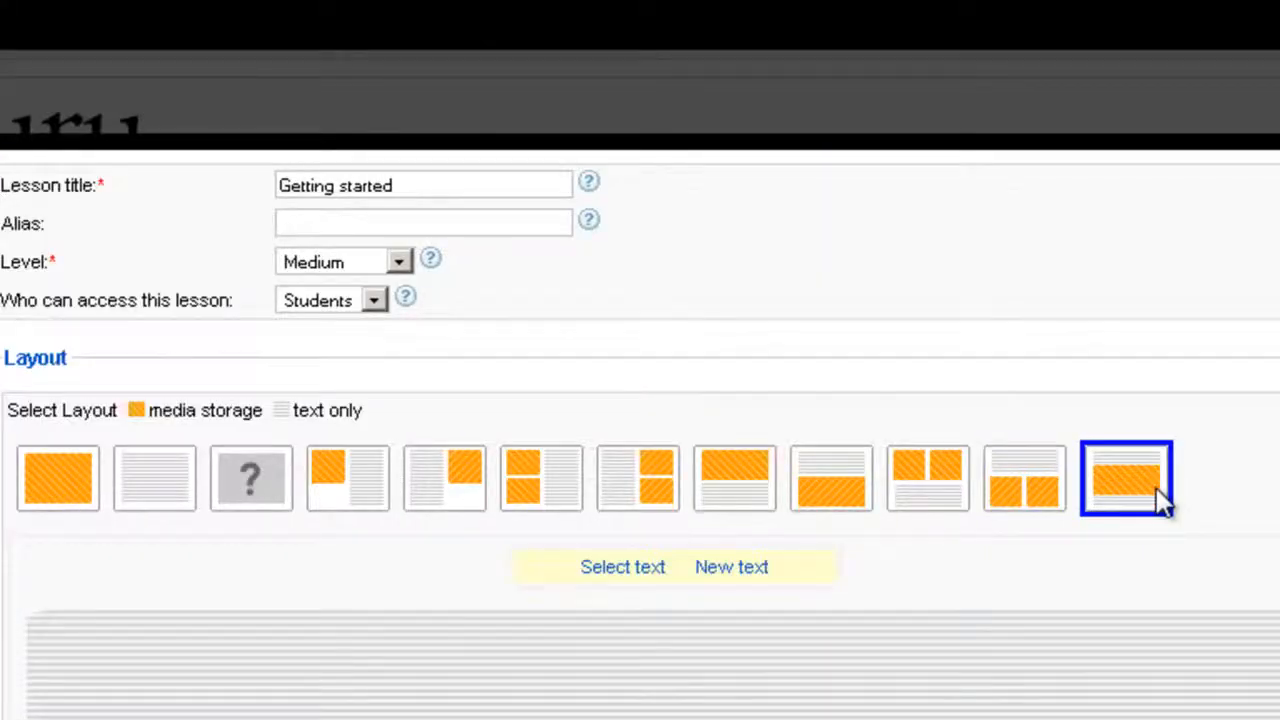
scroll(640, 434, down, 8)
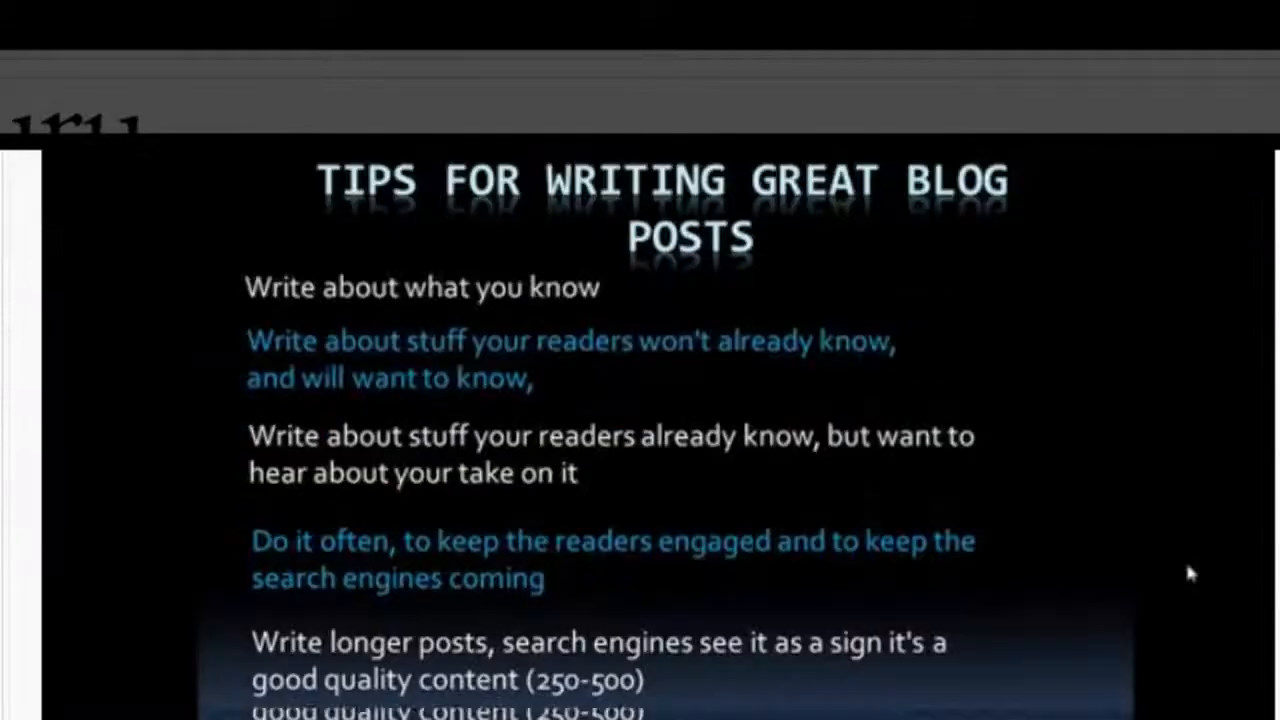
scroll(1189, 172, up, 8)
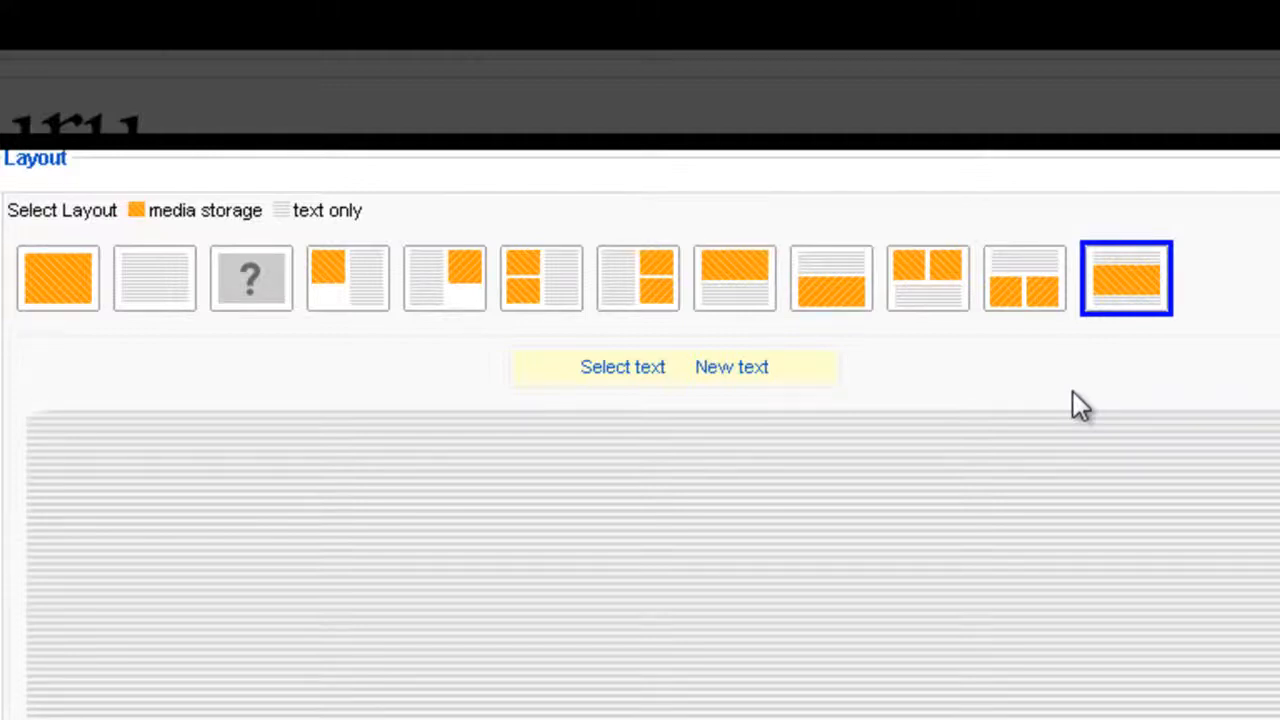
scroll(1073, 393, up, 3)
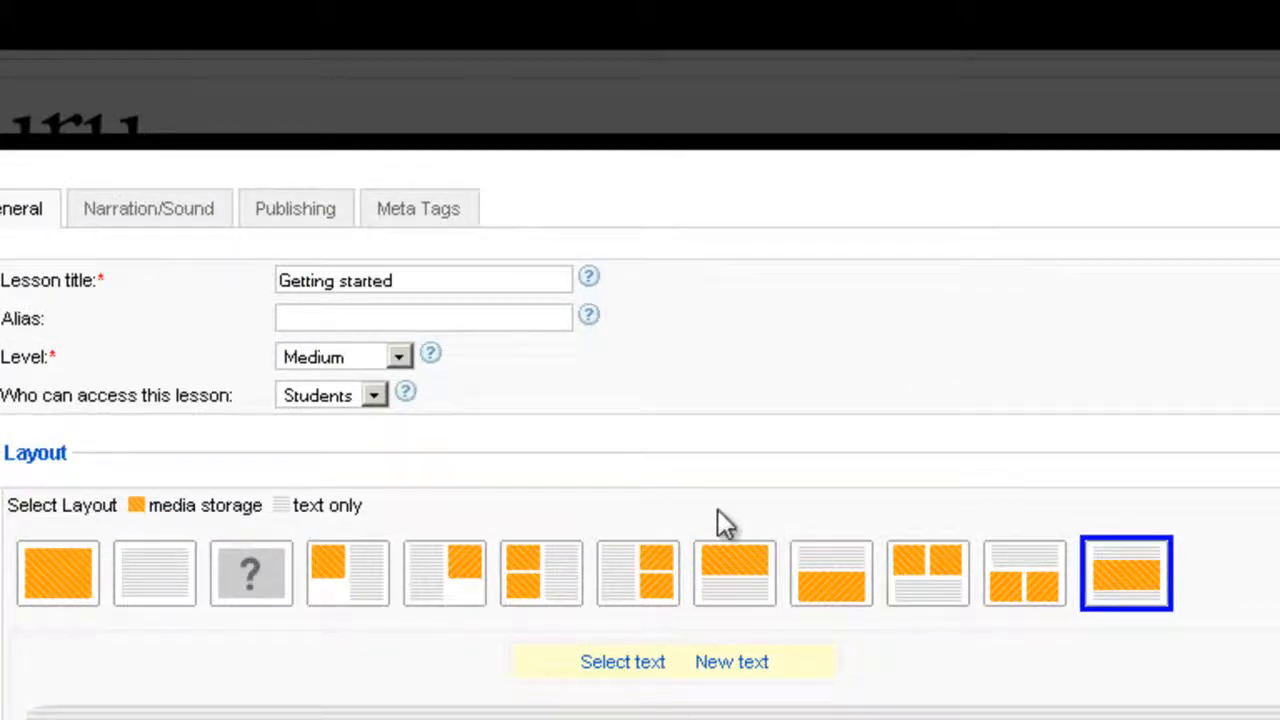
scroll(718, 509, down, 3)
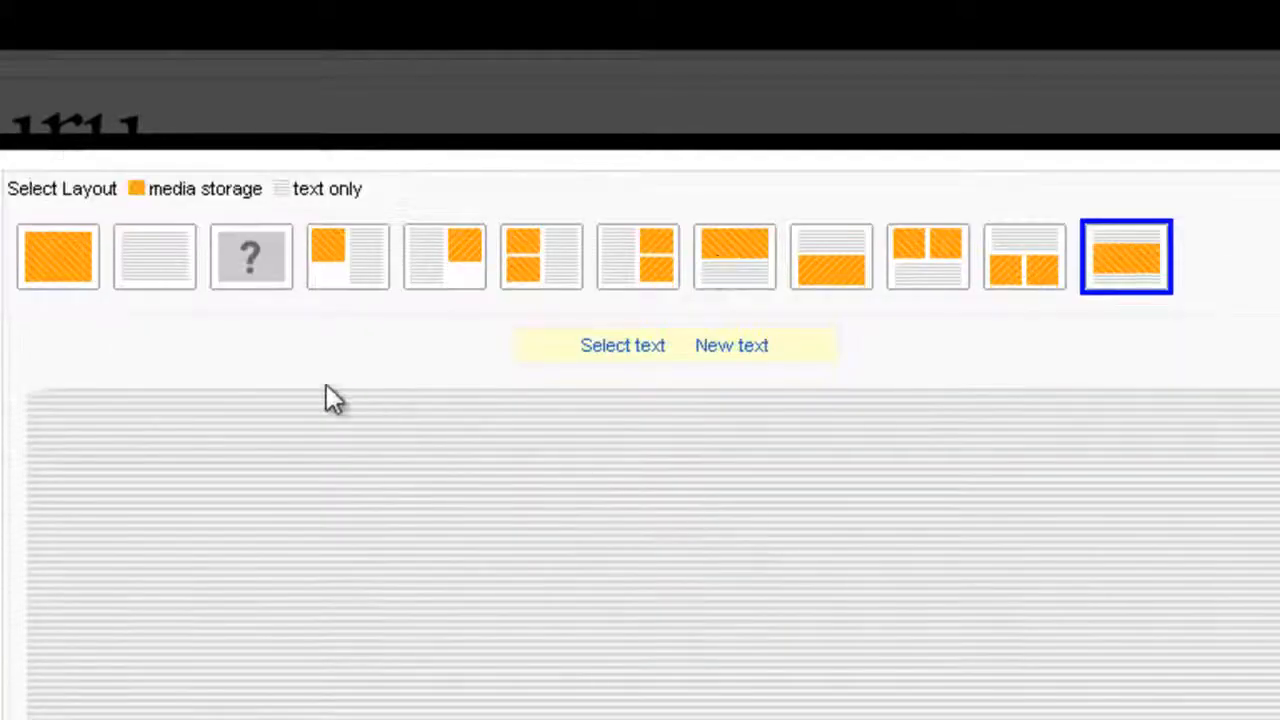
- Set the lesson to the single full-size media layout and review its content down to the jump buttons
click(42, 272)
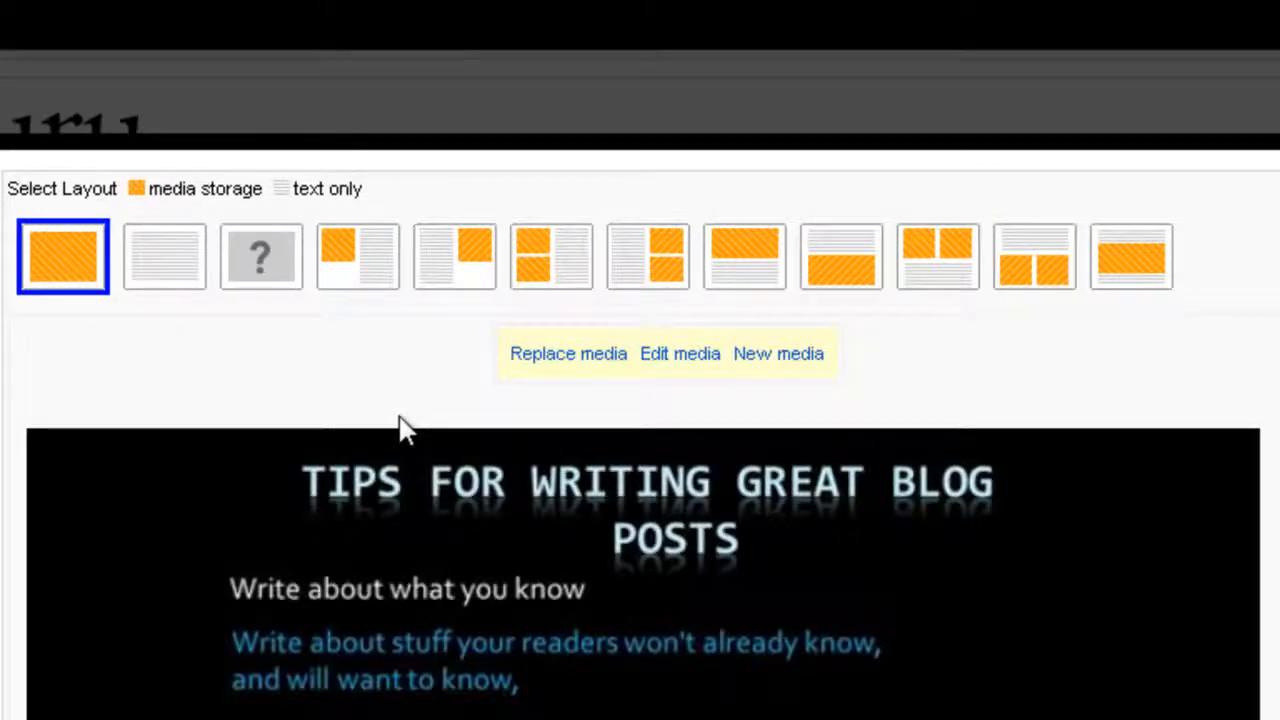
scroll(1194, 428, down, 8)
scroll(1189, 411, up, 9)
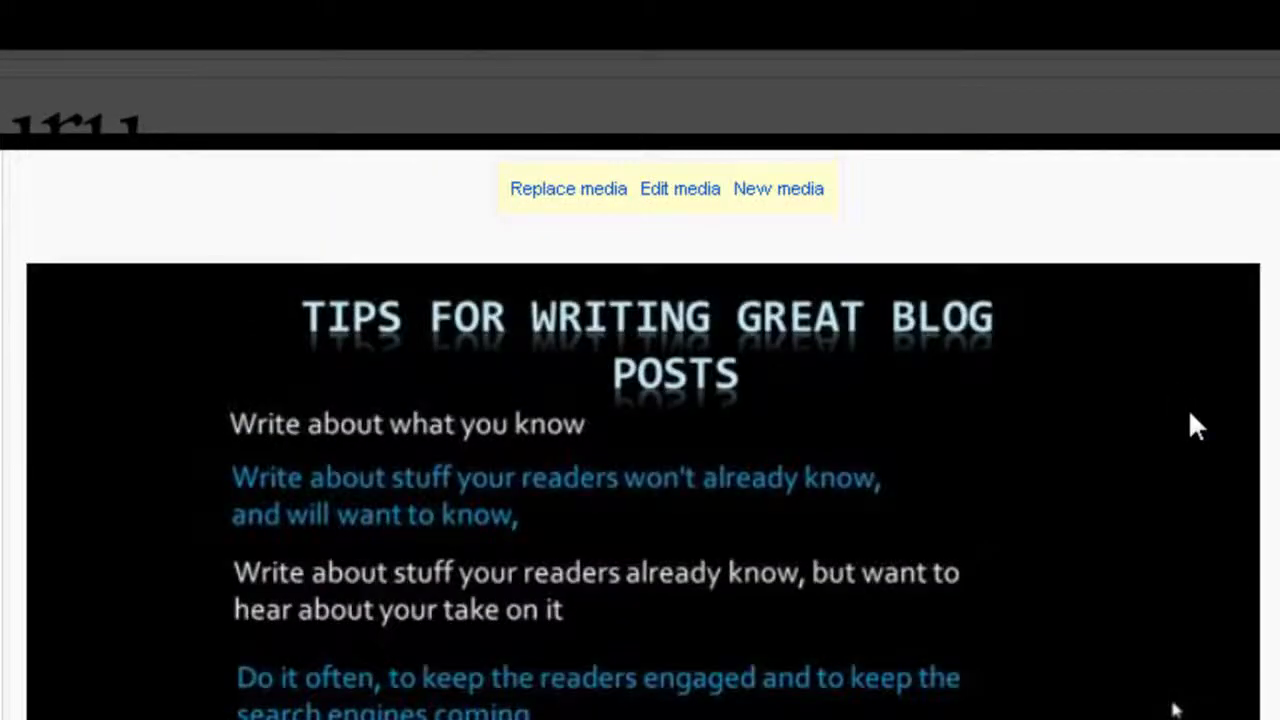
scroll(1189, 411, down, 7)
scroll(1190, 414, down, 2)
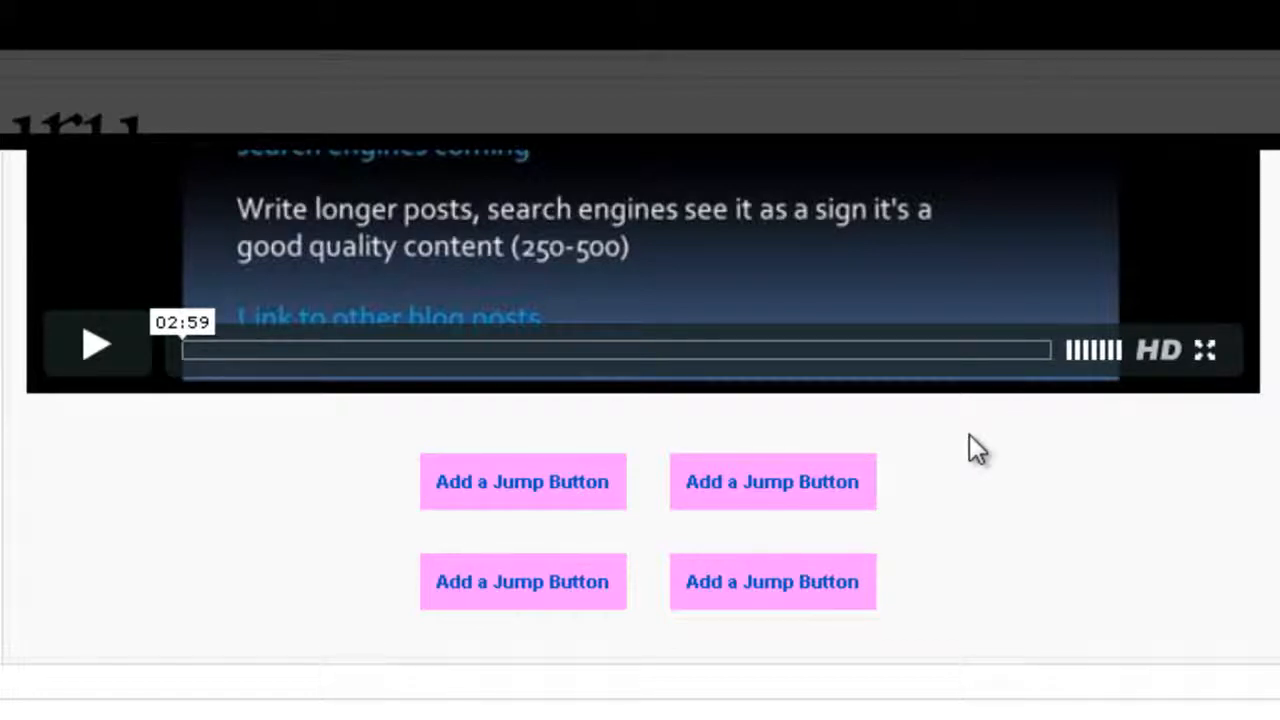
- Add a first jump button with the text "Already installed!" that leads to the lesson "What are target keywords"
click(570, 490)
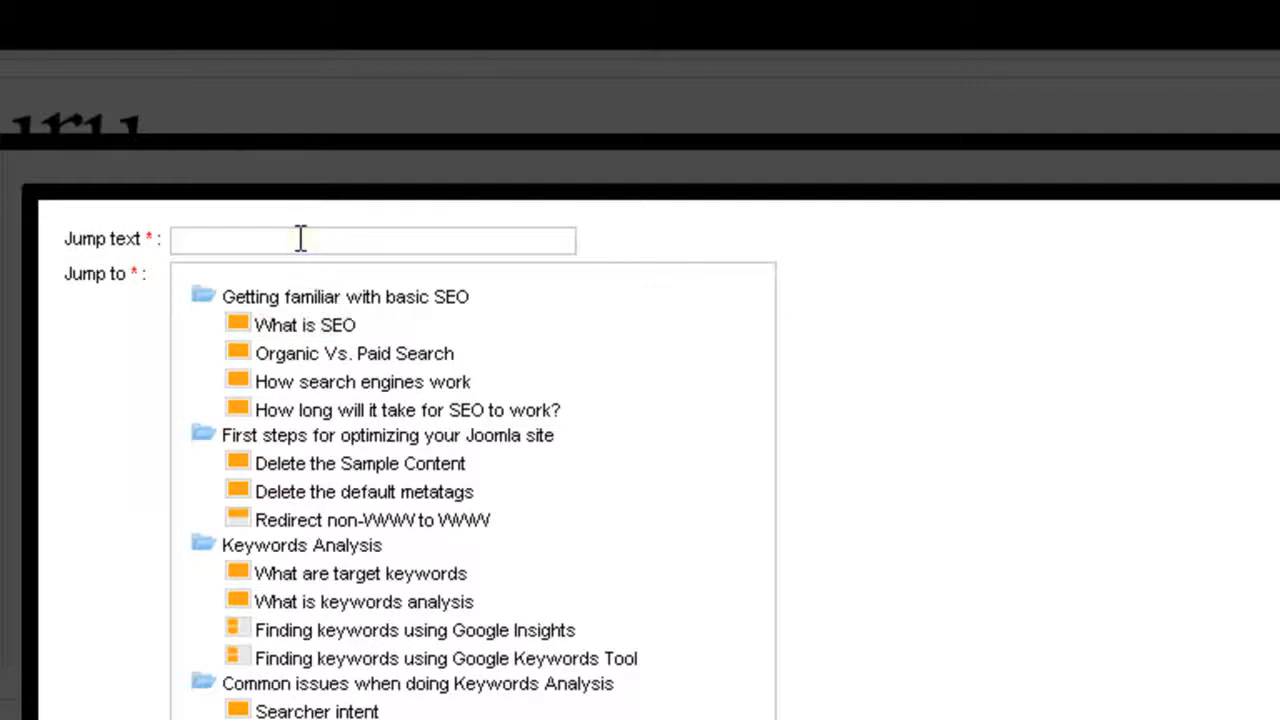
click(300, 238)
text(Already installe)
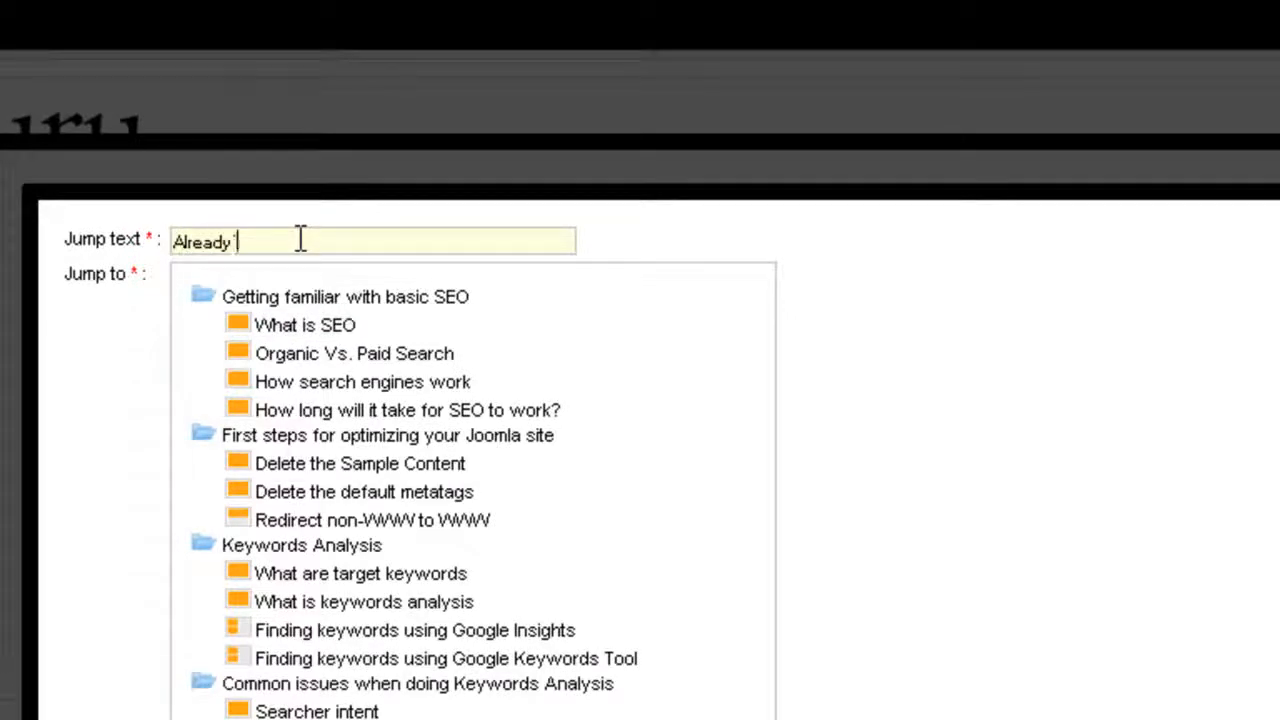
text(d!)
click(423, 570)
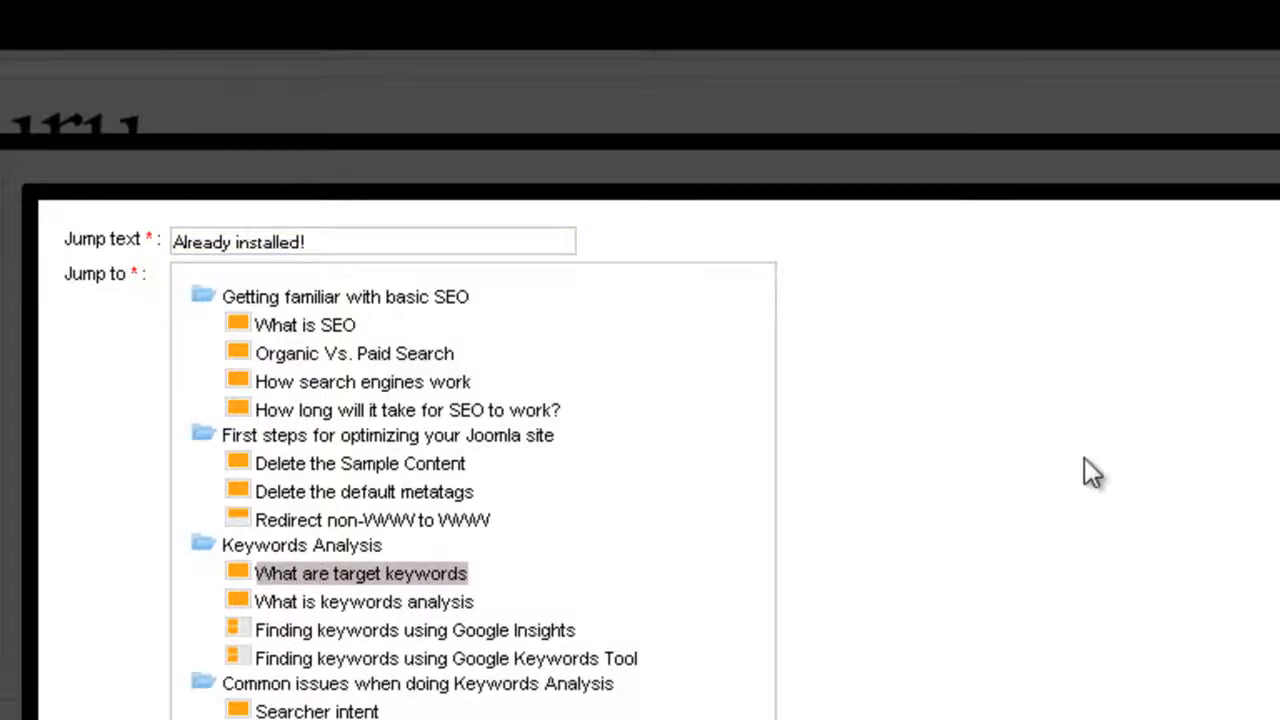
scroll(470, 460, down, 10)
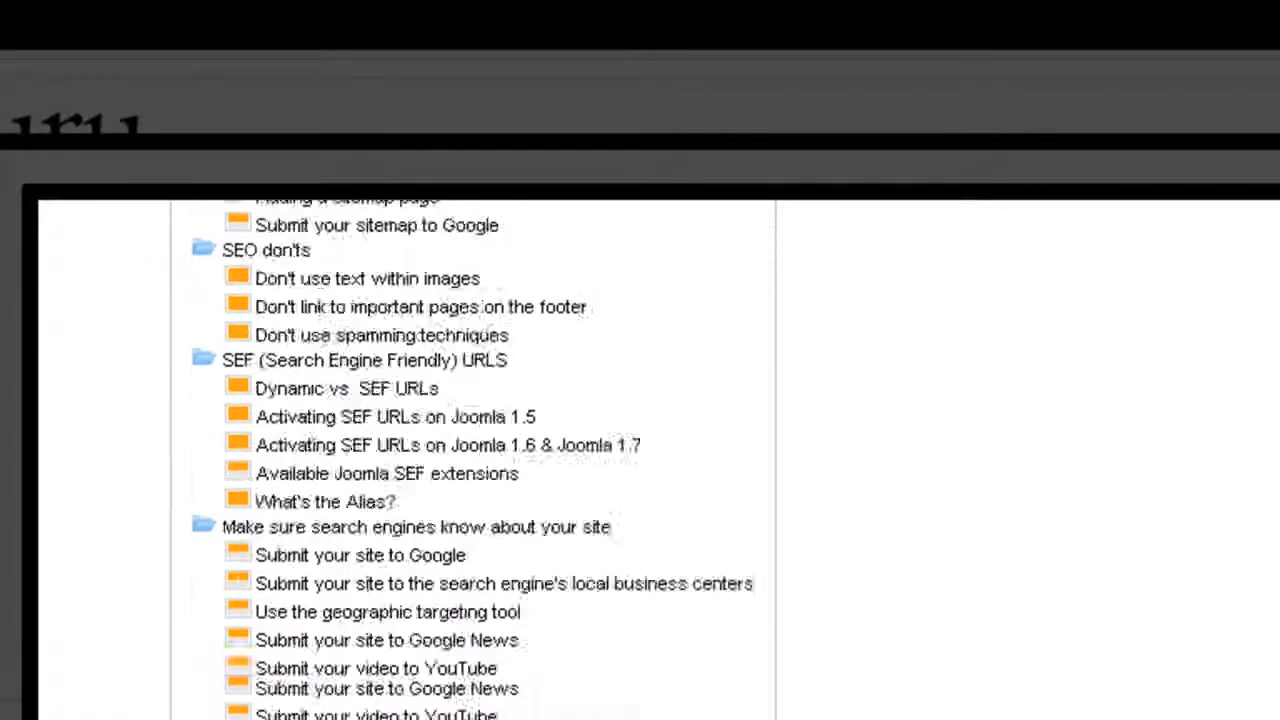
click(289, 696)
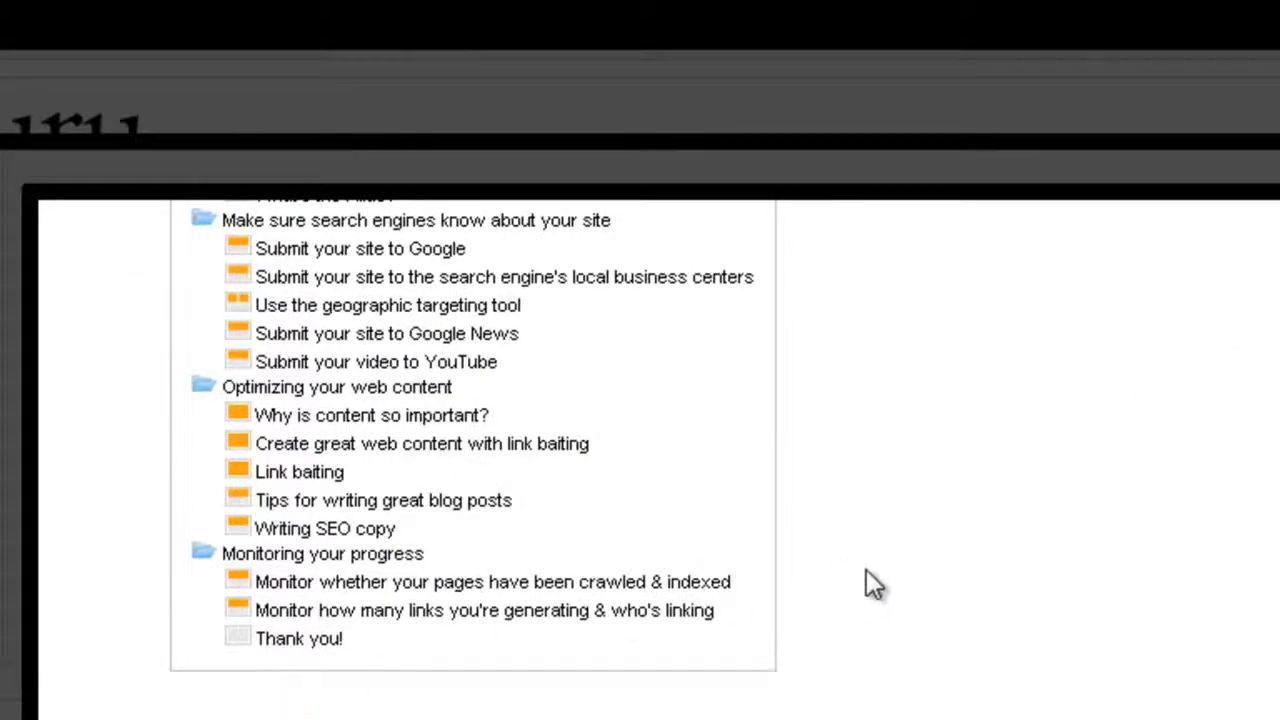
- Preview "Audio example" and assign it as the narration that plays when the lesson is loaded
scroll(1175, 457, up, 3)
scroll(1175, 457, up, 8)
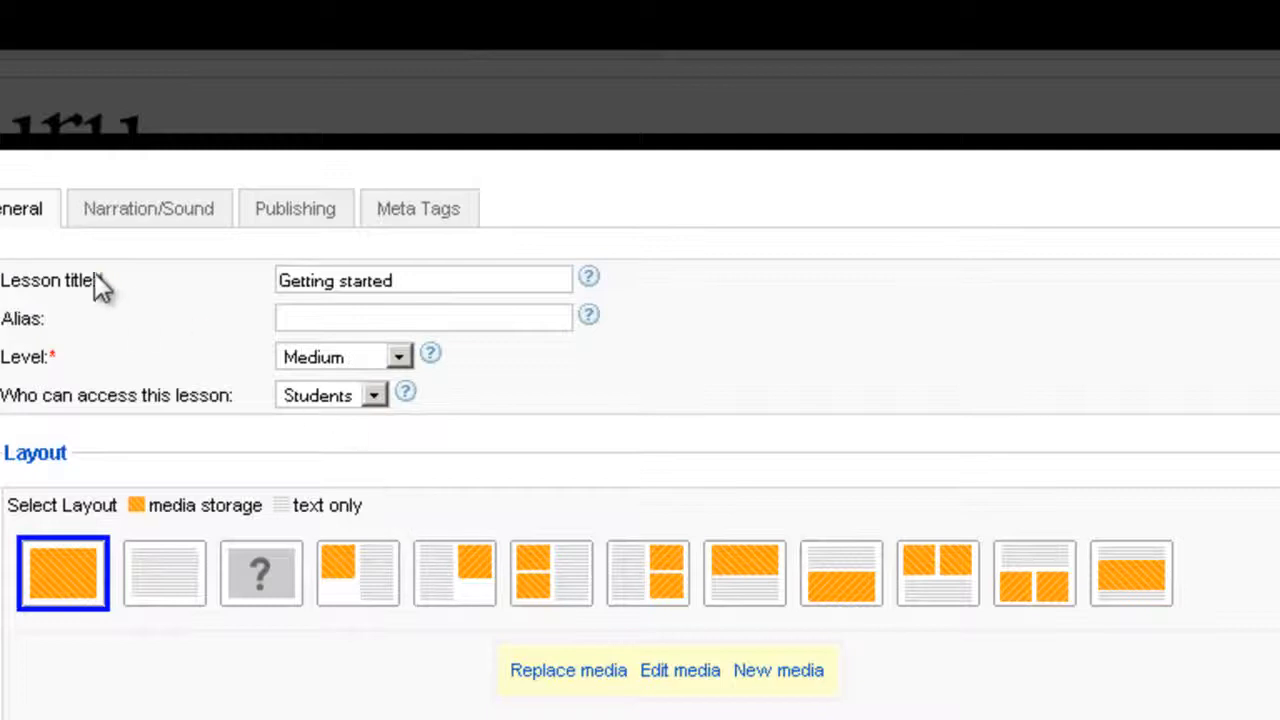
click(157, 222)
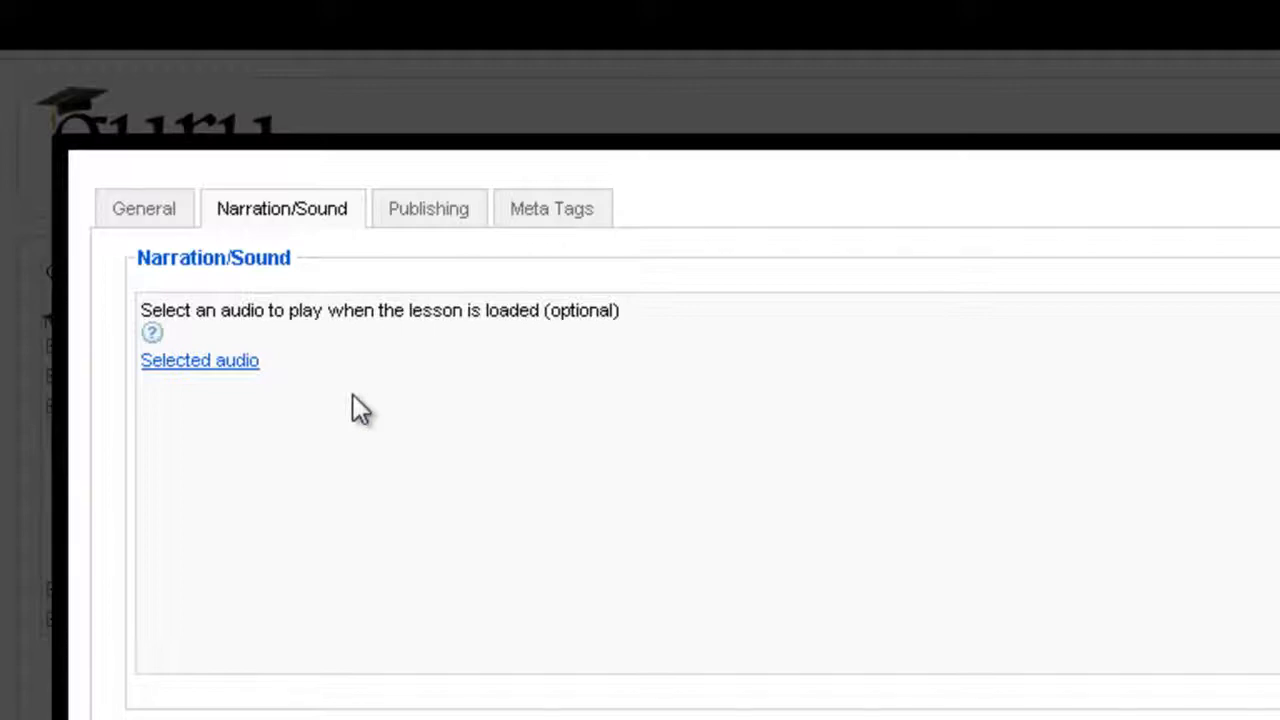
click(217, 366)
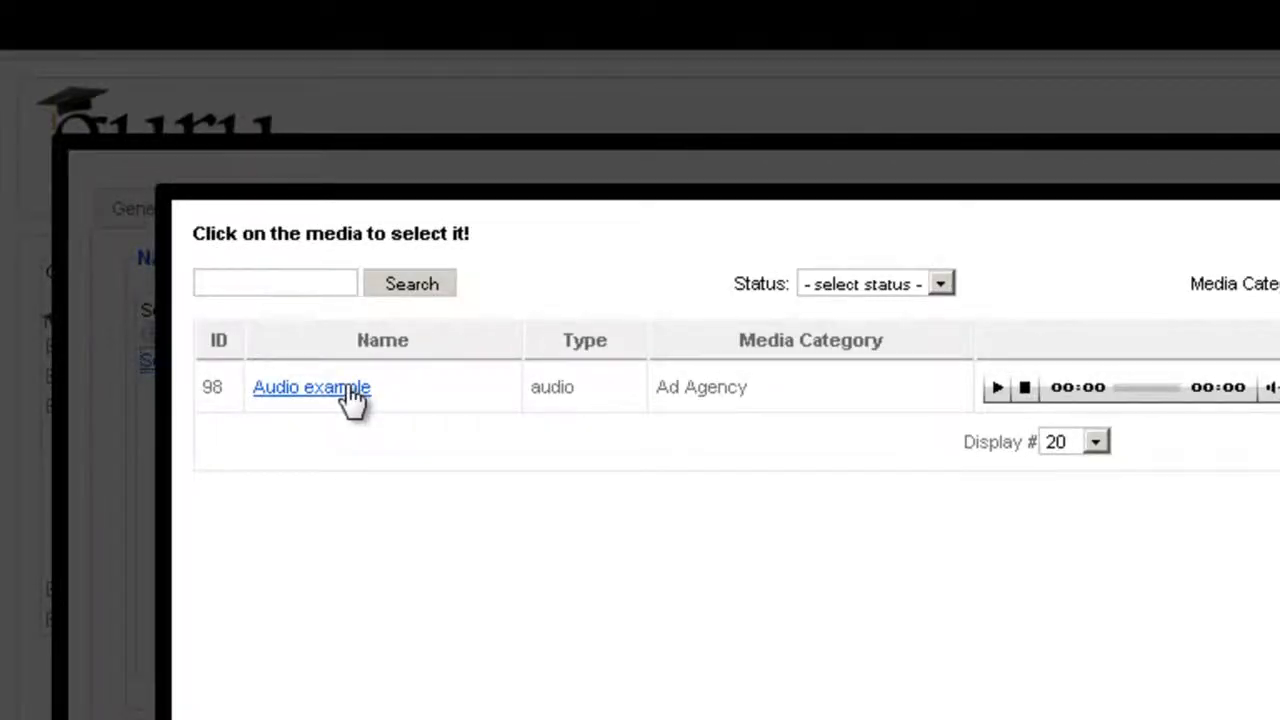
click(997, 390)
click(1026, 388)
click(353, 396)
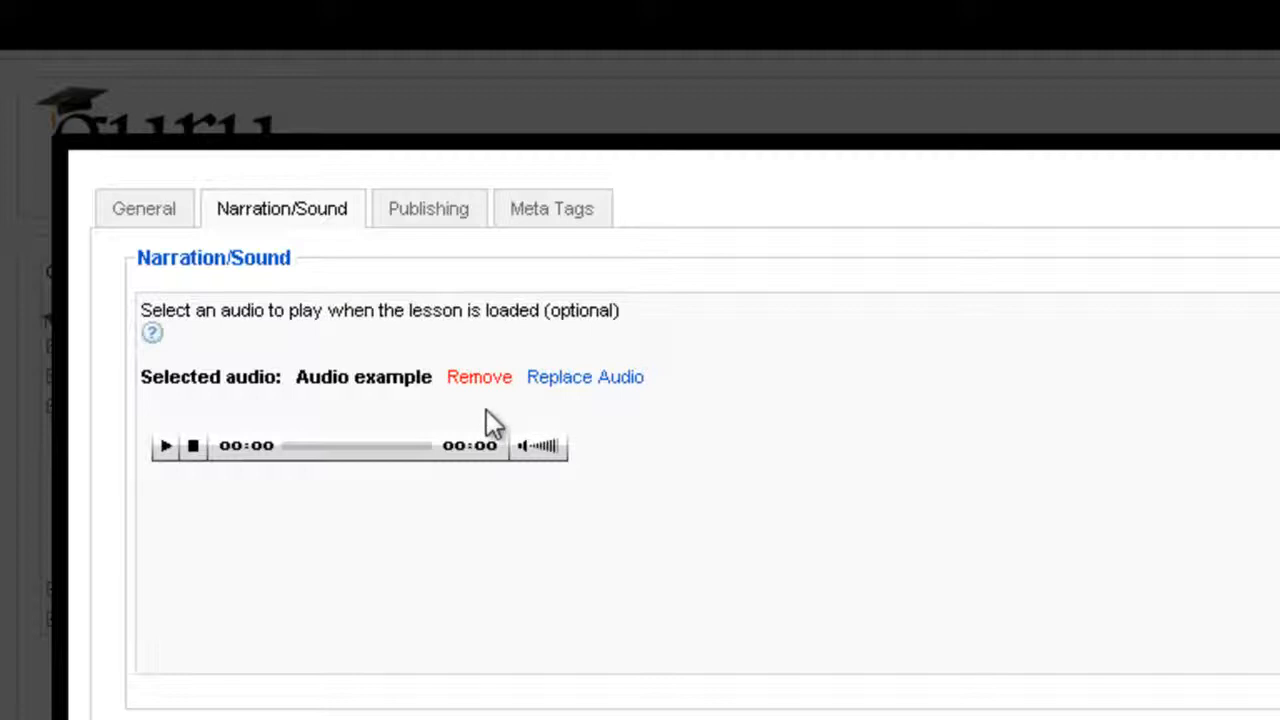
- Review the lesson's publishing and meta tag settings, and save the lesson
click(437, 229)
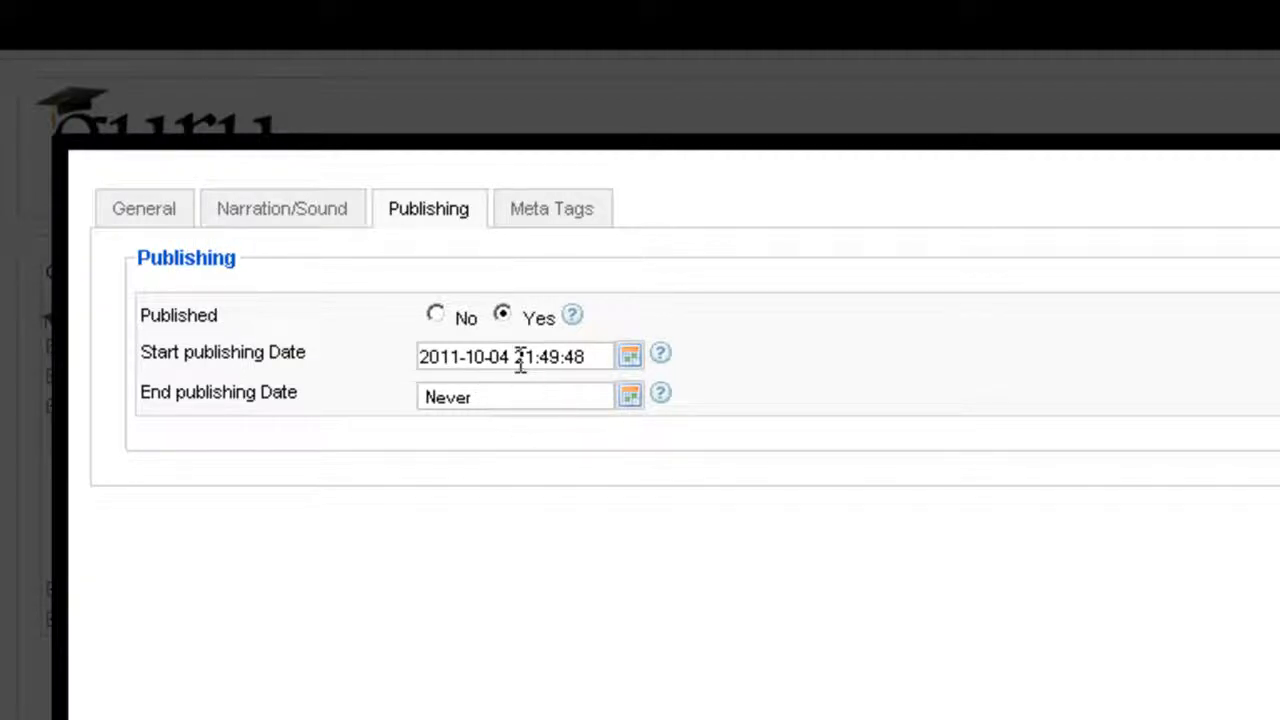
click(551, 222)
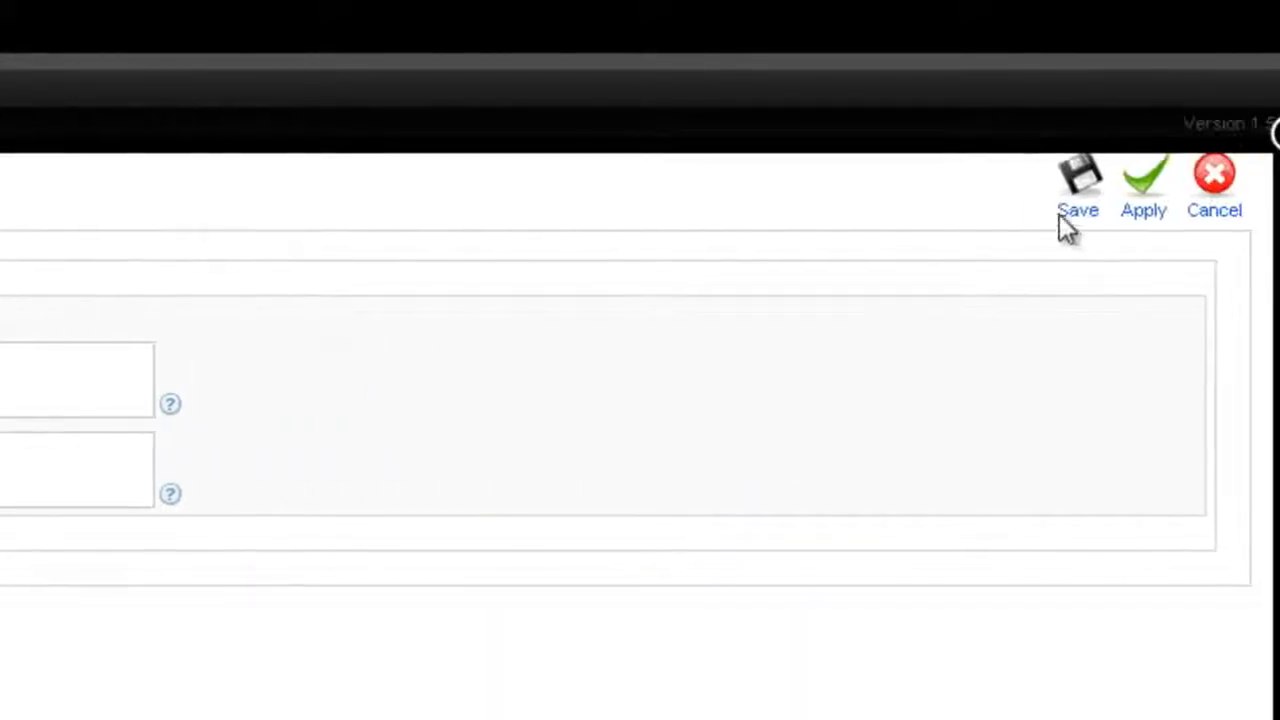
click(1043, 186)
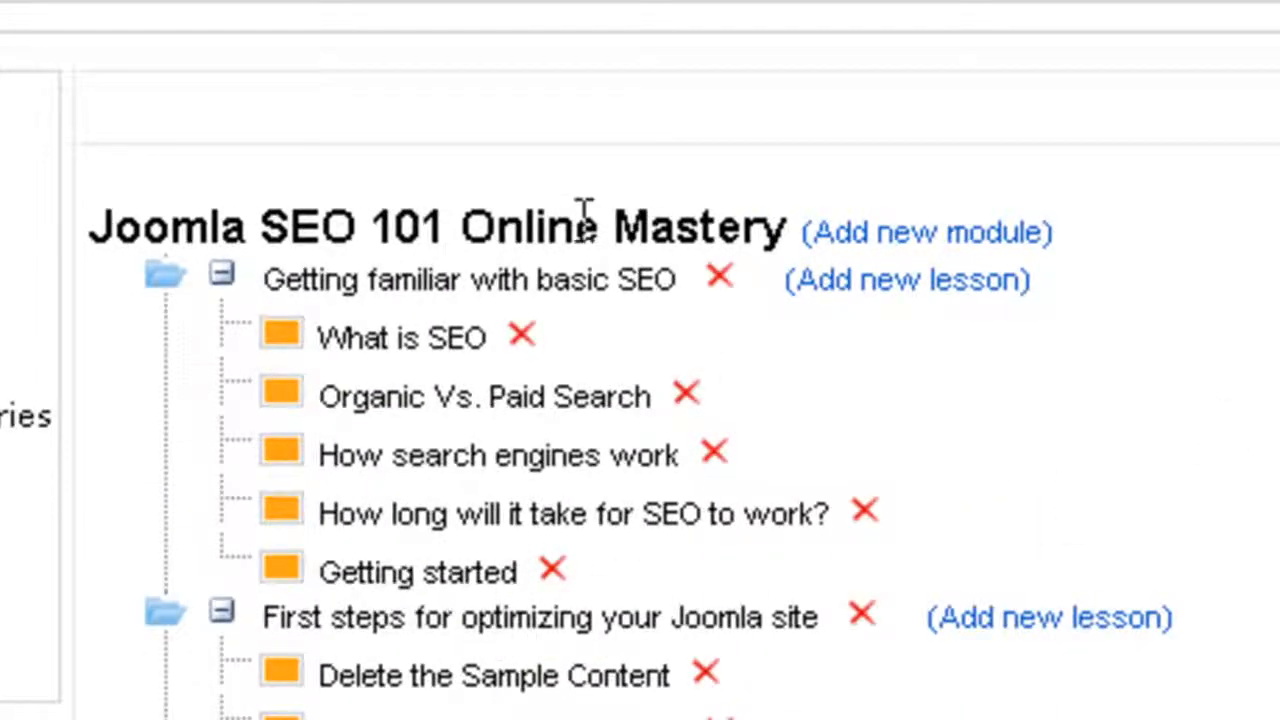
- Move "Getting started" above "How long will it take for SEO to work?", and finally below "Delete the Sample Content" in the second module
scroll(880, 120, down, 3)
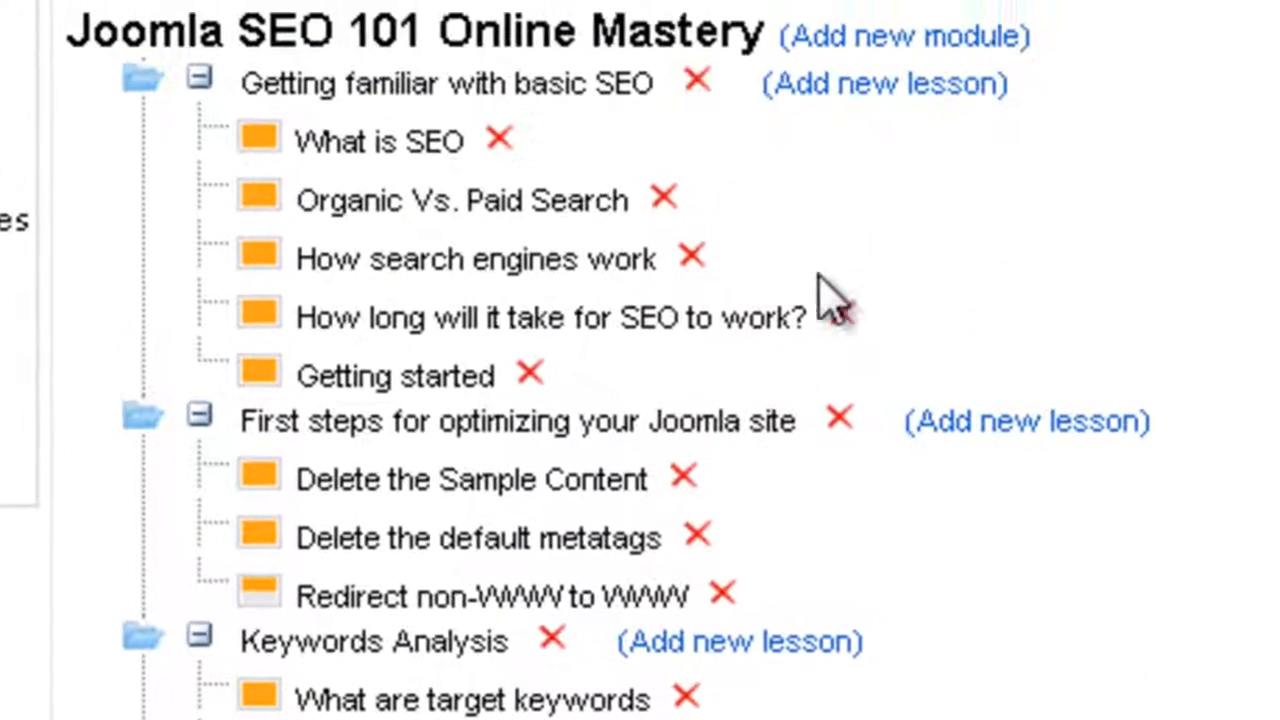
drag(468, 400, 418, 305)
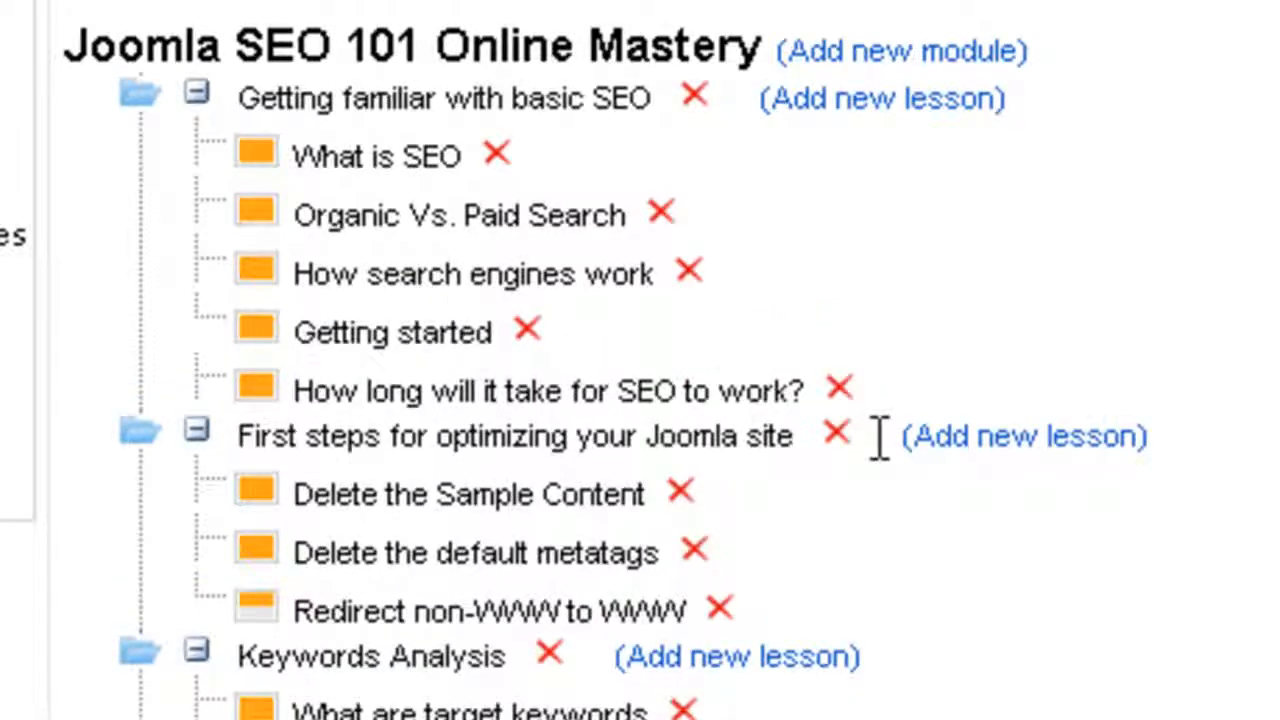
drag(490, 340, 505, 478)
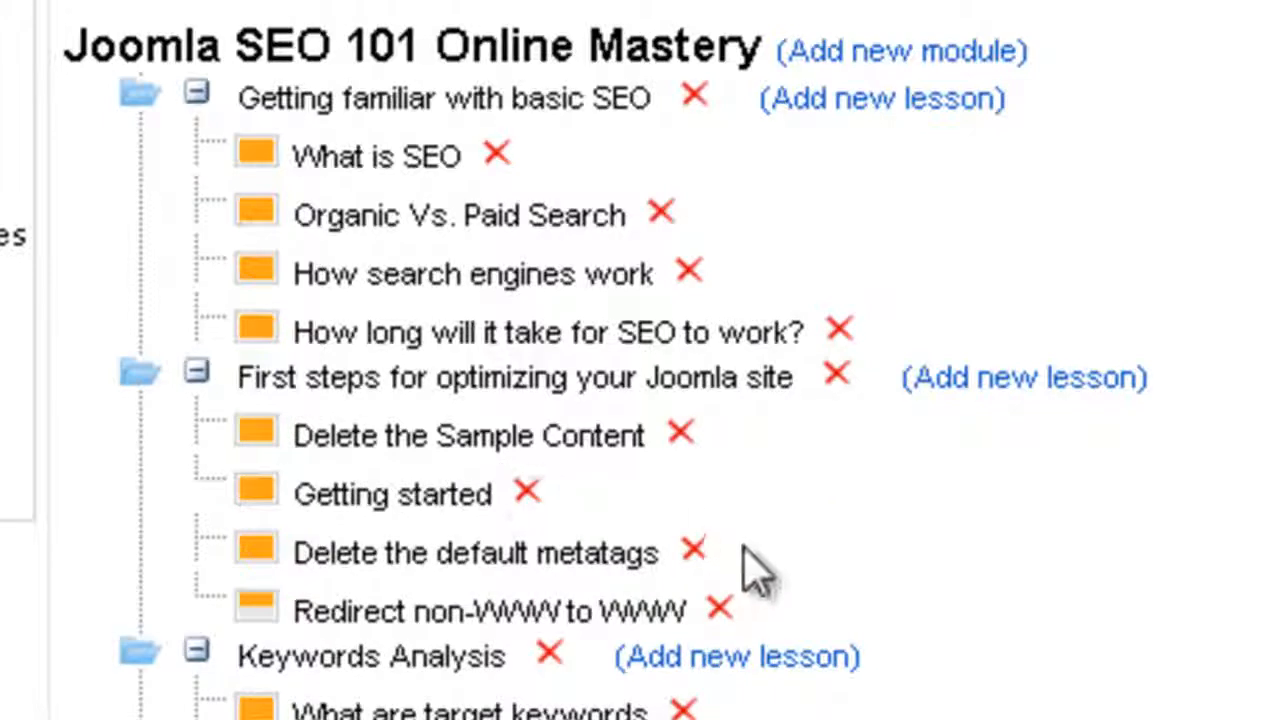